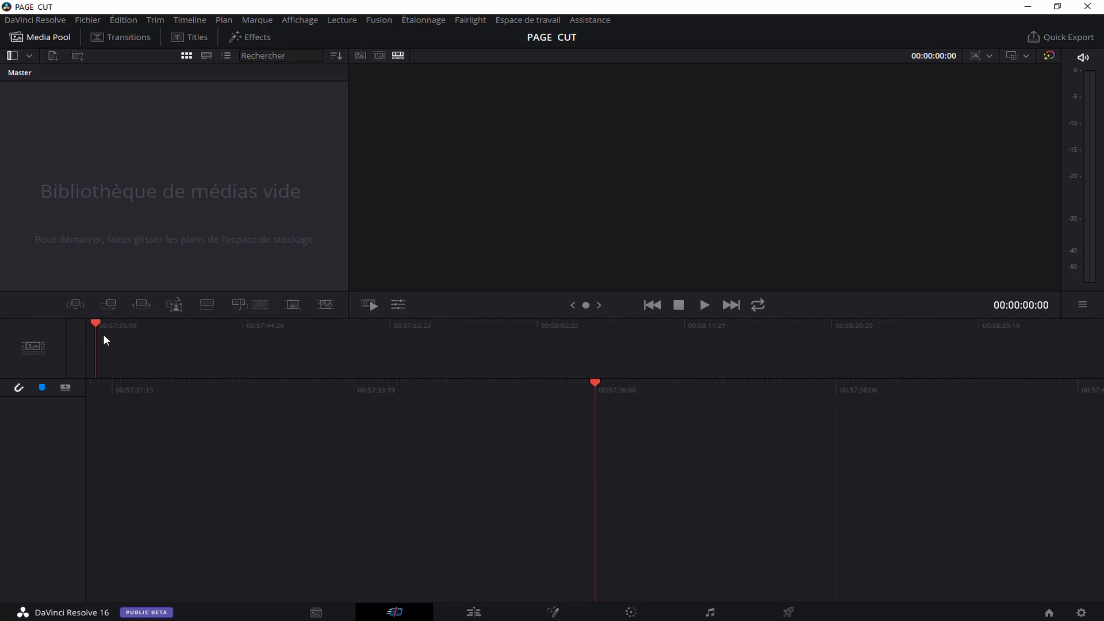
Import all the media in the RUSHES TIGER folder into the empty media pool
click(990, 57)
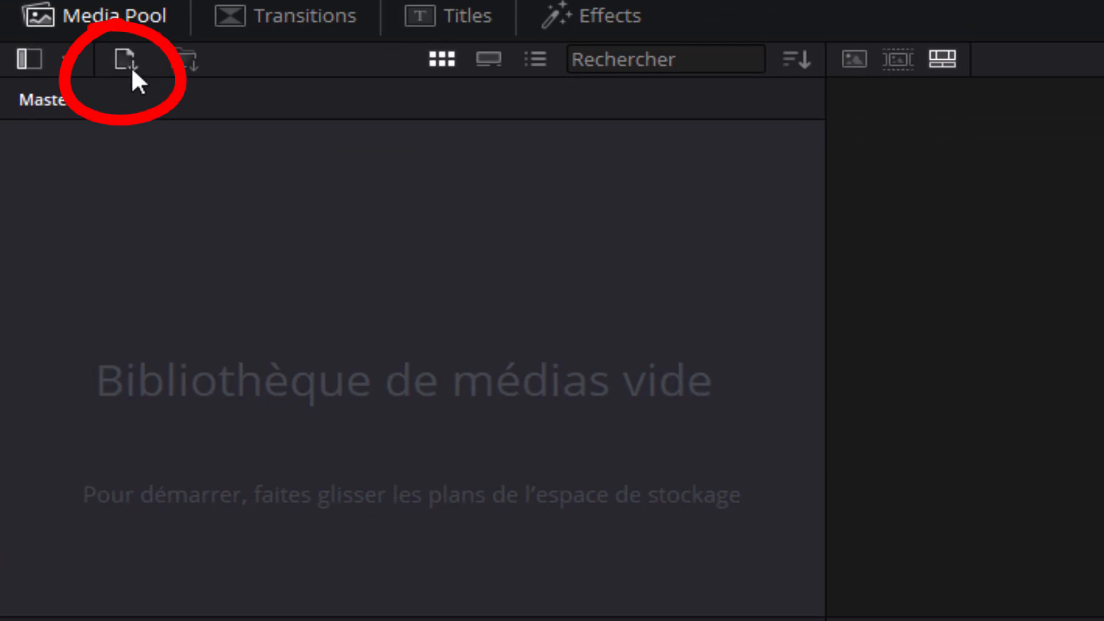
right_click(345, 220)
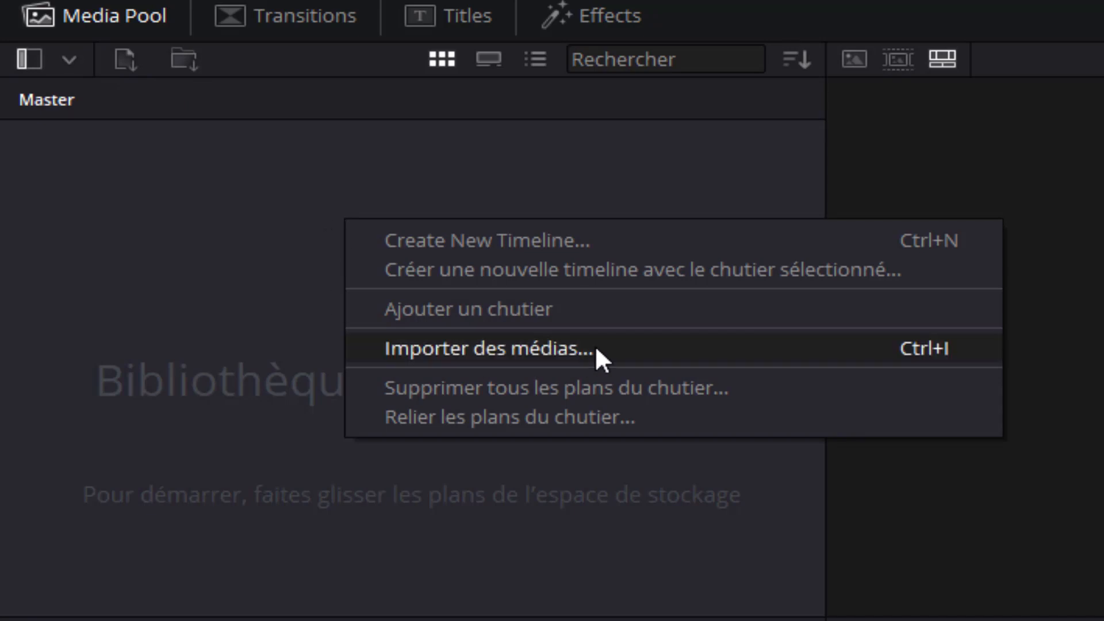
click(282, 343)
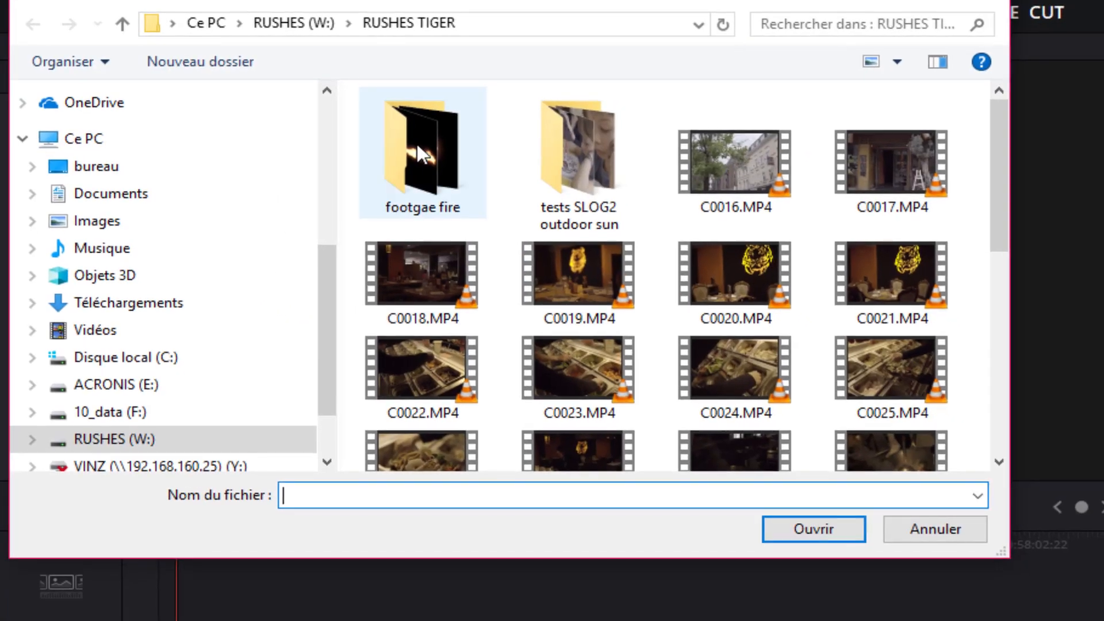
click(427, 154)
key(ctrl+a)
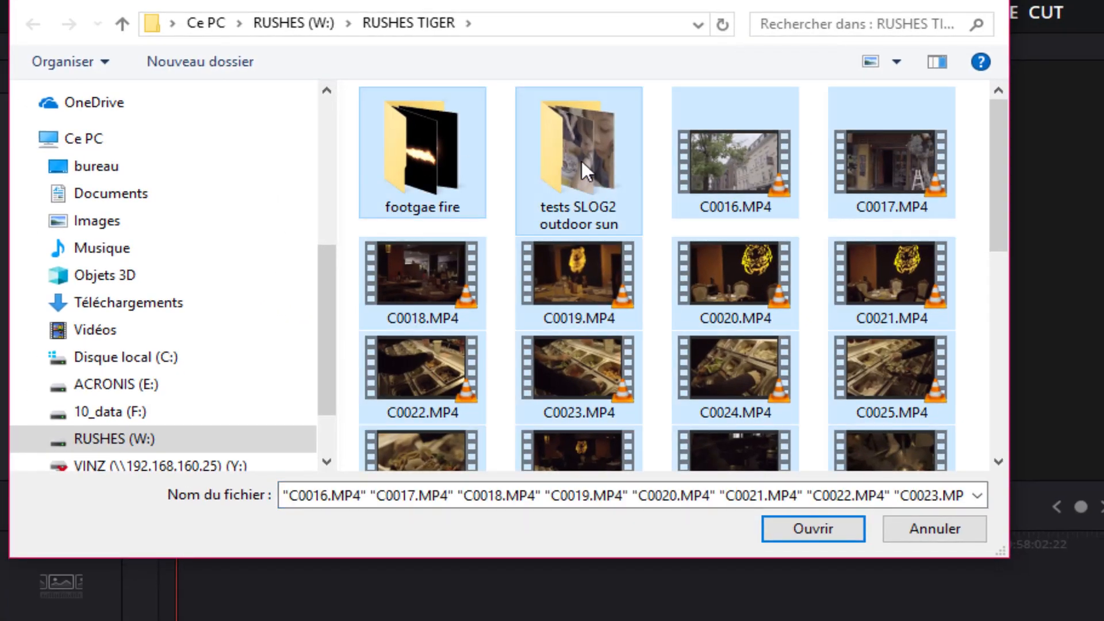
click(807, 527)
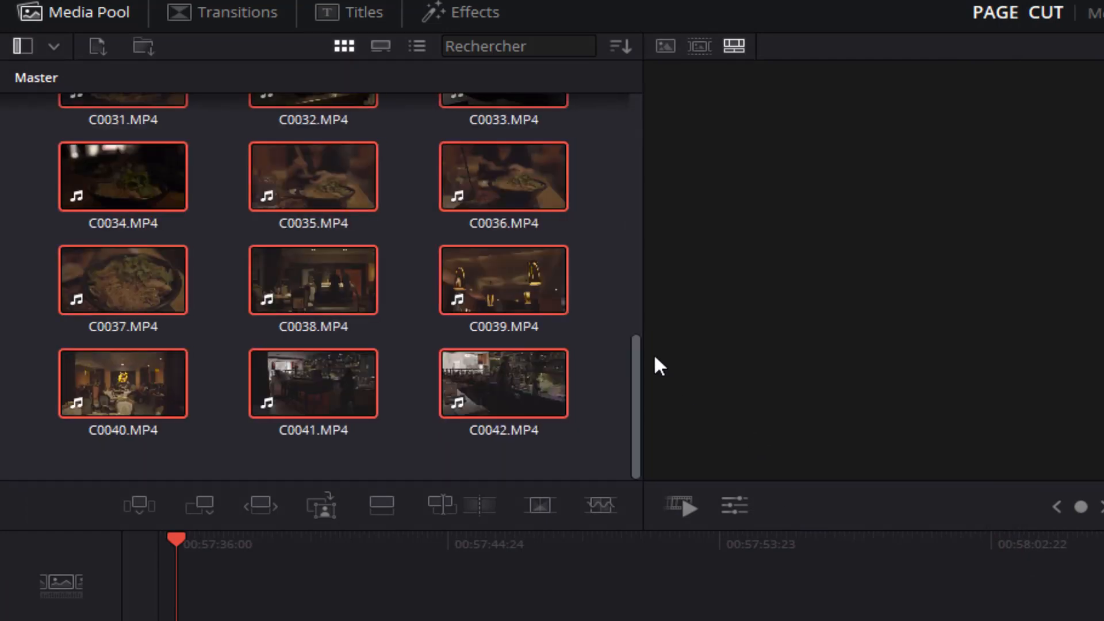
Display the media pool clips as filmstrips and browse through them from C0016.MP4 onward
click(381, 45)
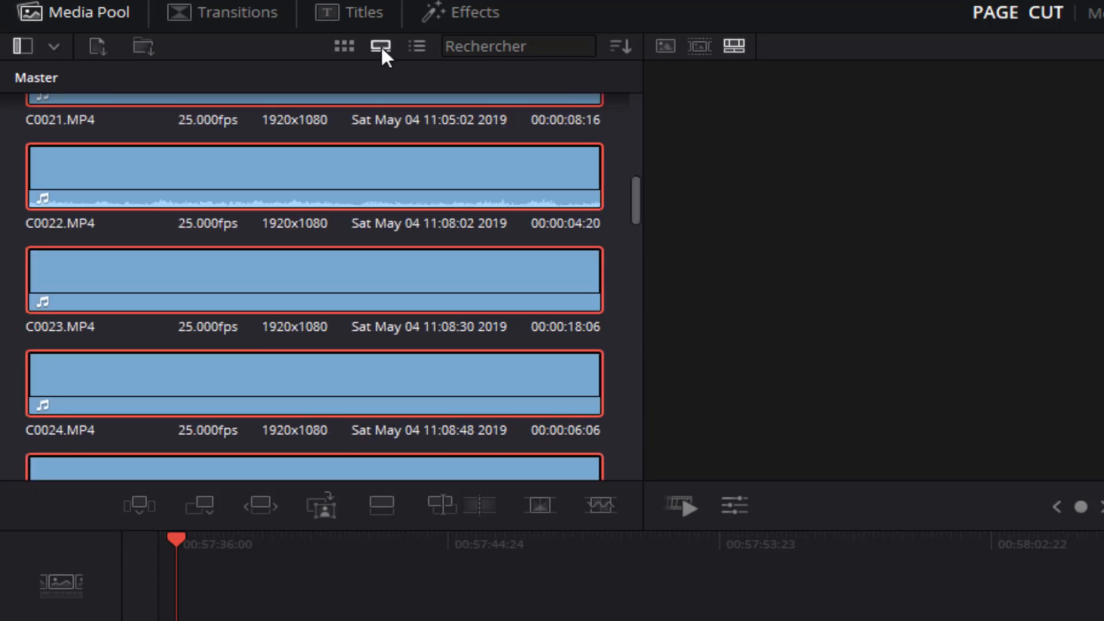
drag(635, 187, 634, 89)
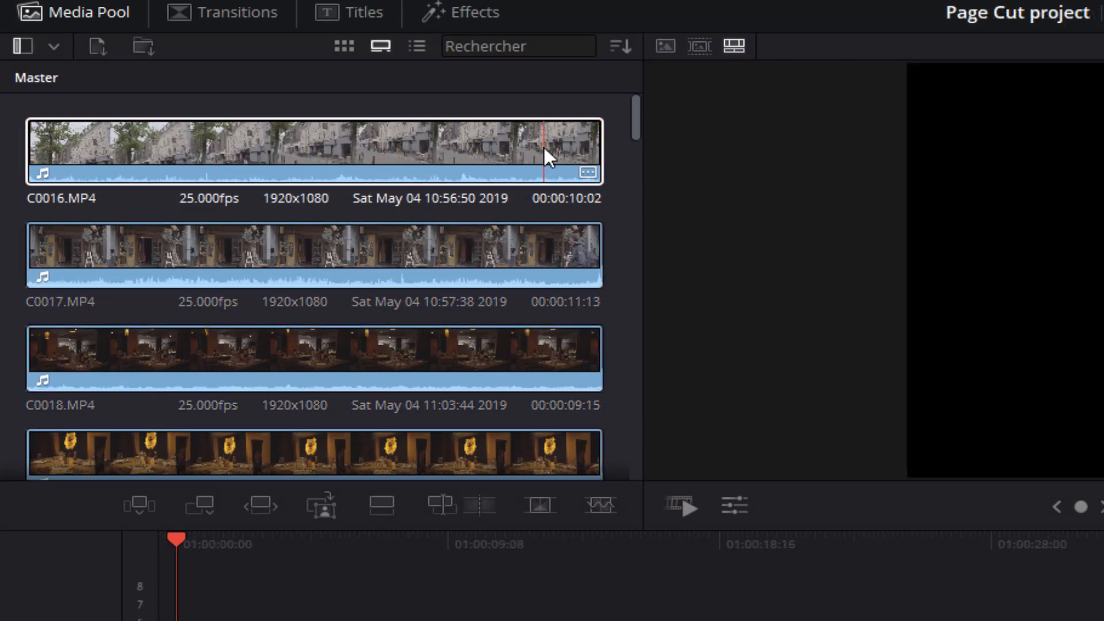
scroll(525, 192, down, 5)
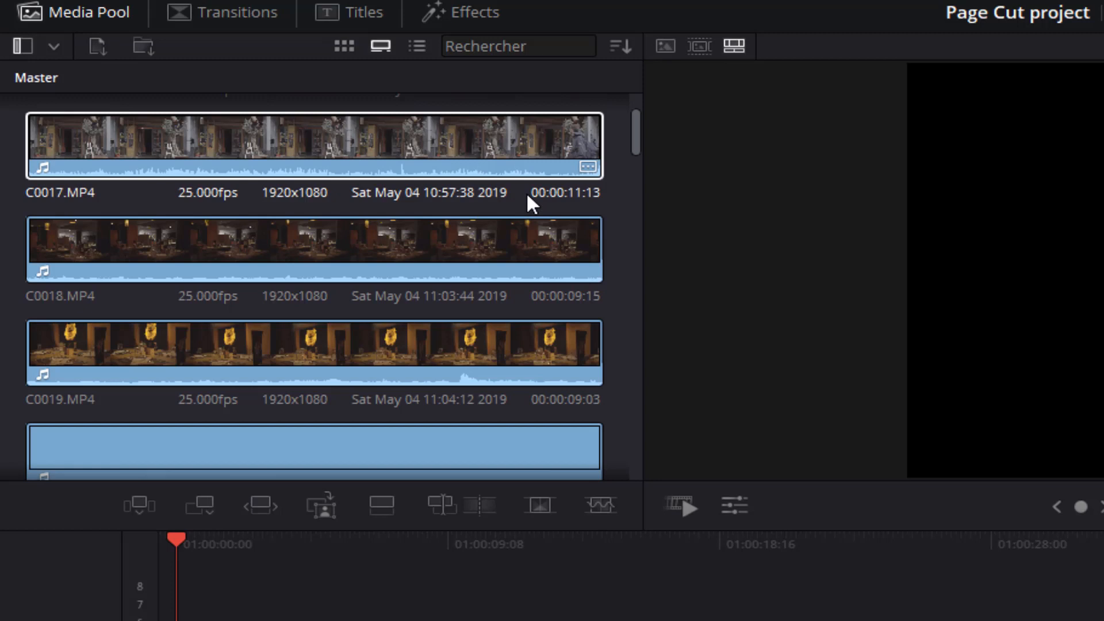
scroll(544, 219, down, 1)
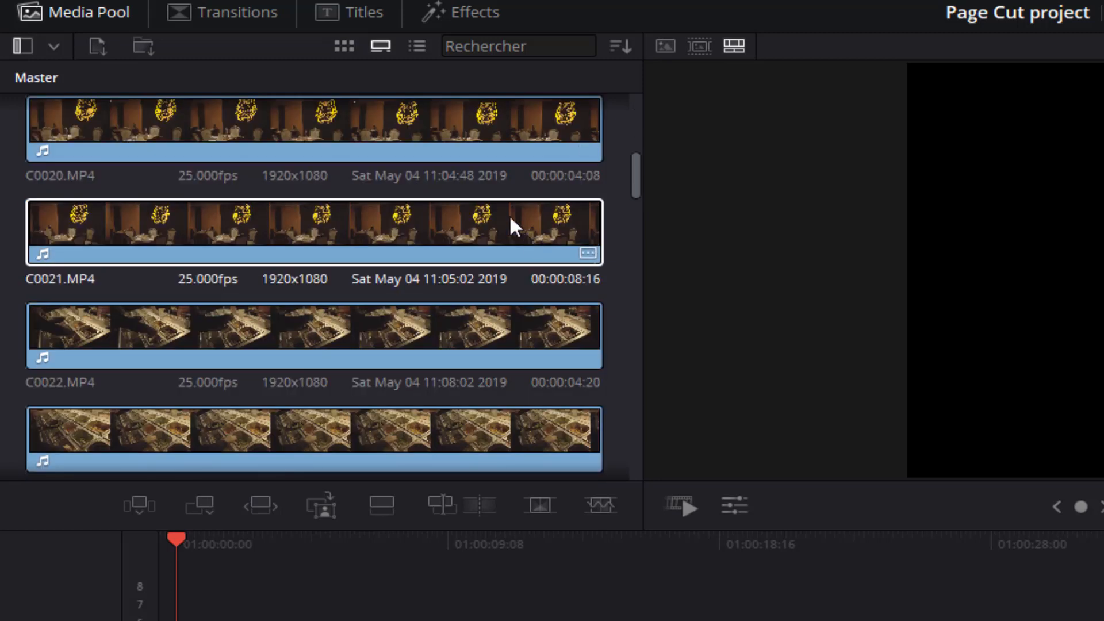
scroll(477, 227, down, 2)
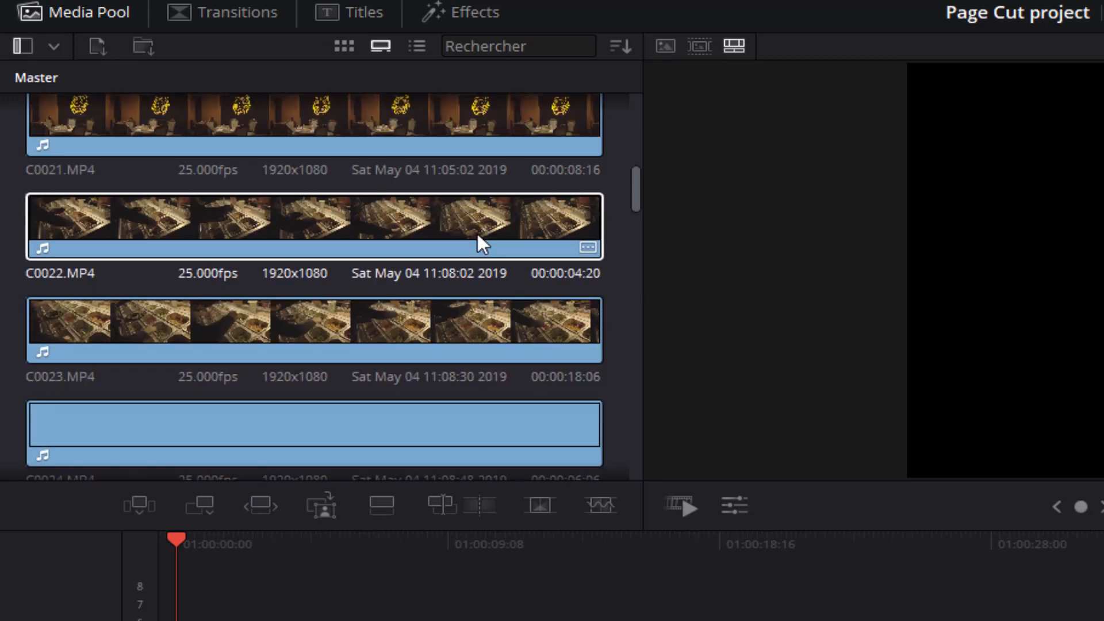
scroll(465, 229, up, 6)
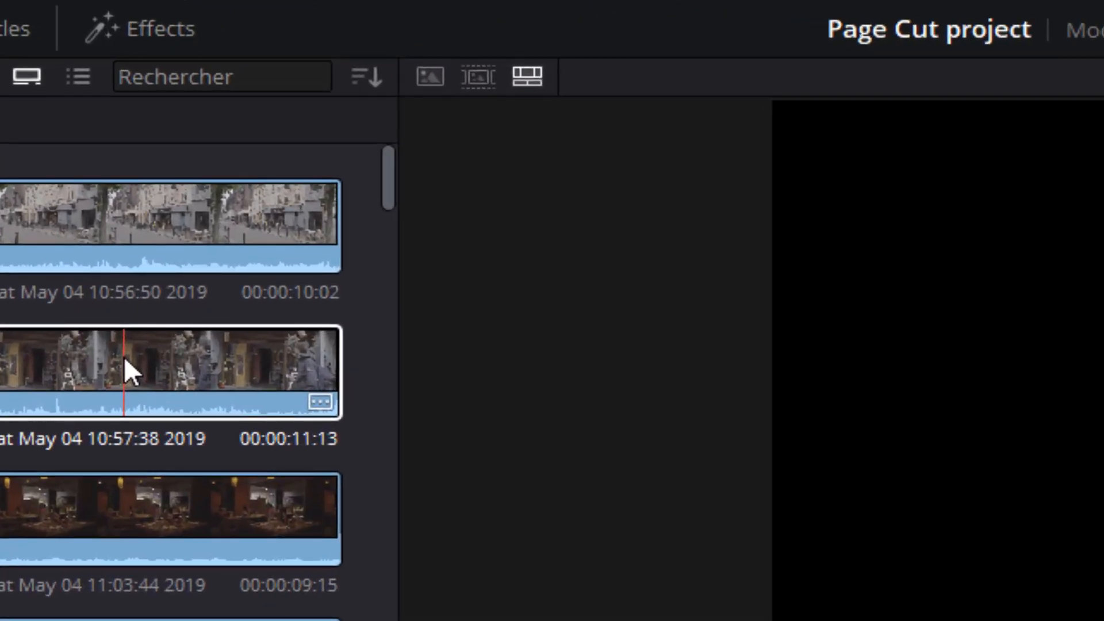
Show all the Master bin clips as a single source tape in the viewer and scrub back and forth through it
click(480, 74)
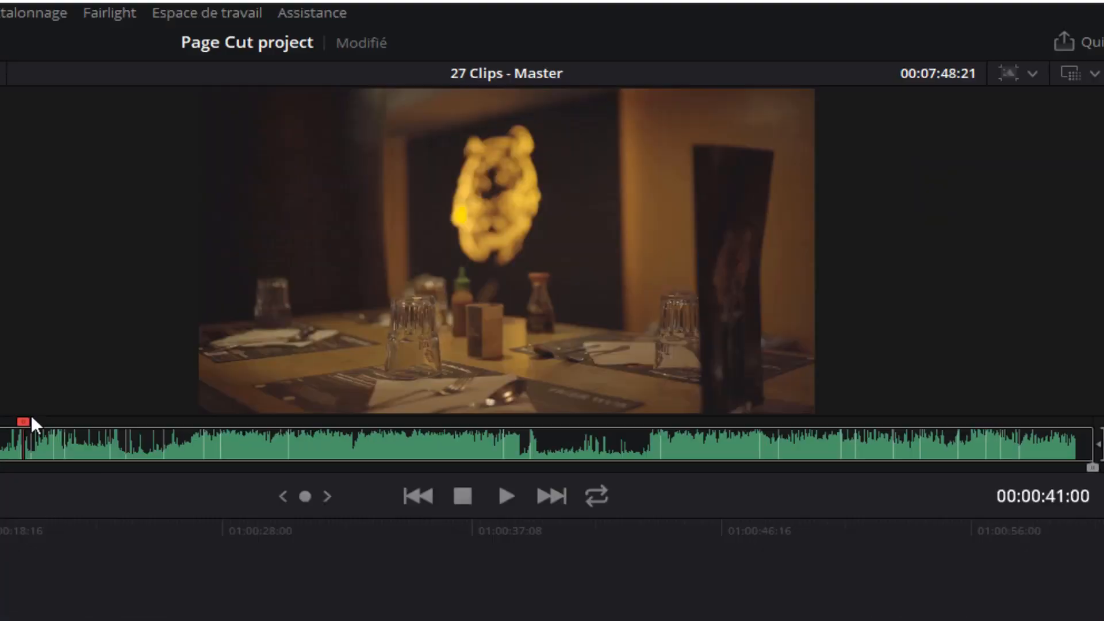
drag(31, 424, 328, 424)
drag(138, 425, 24, 428)
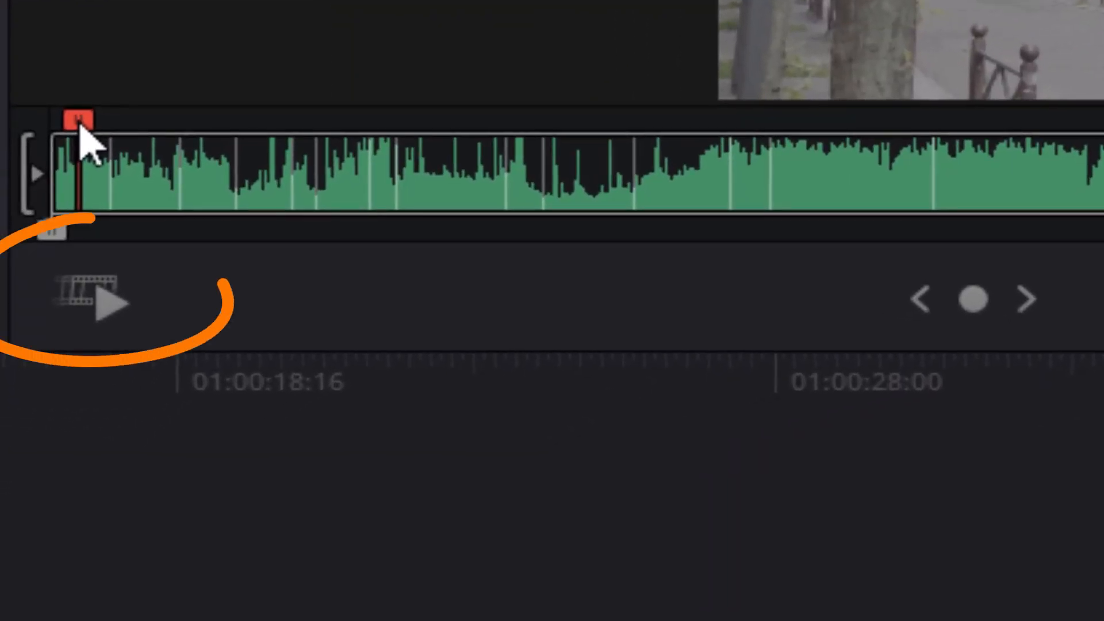
Review the source tape with Fast Review playback and pause it
click(115, 298)
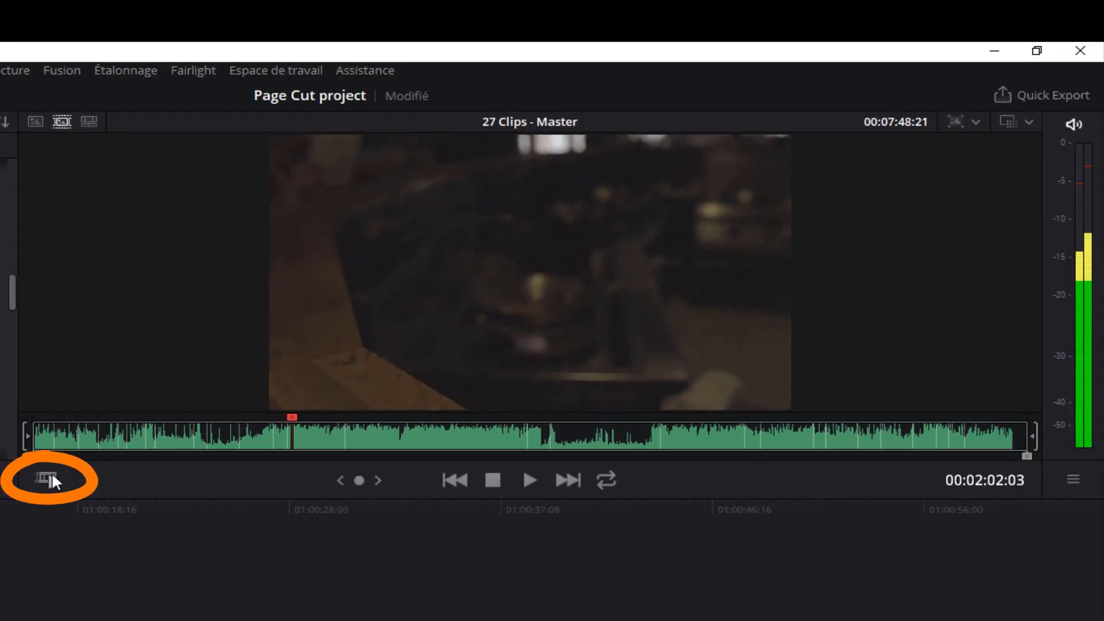
click(52, 480)
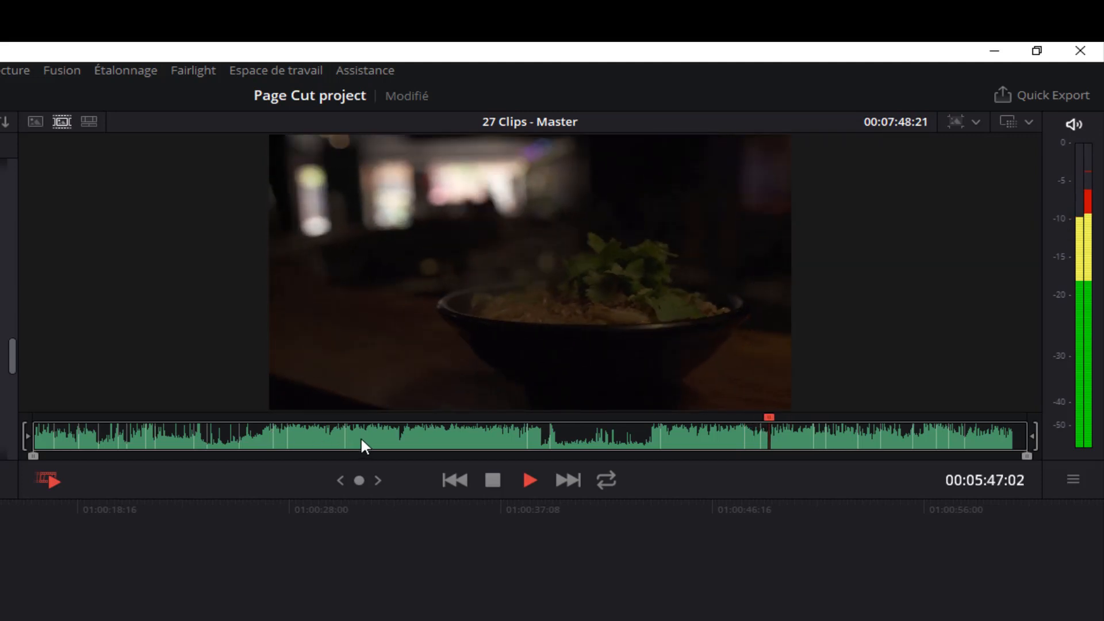
key(space)
Reposition the source tape playhead around the restaurant buffet shot, starting and pausing normal playback there
drag(781, 414, 902, 423)
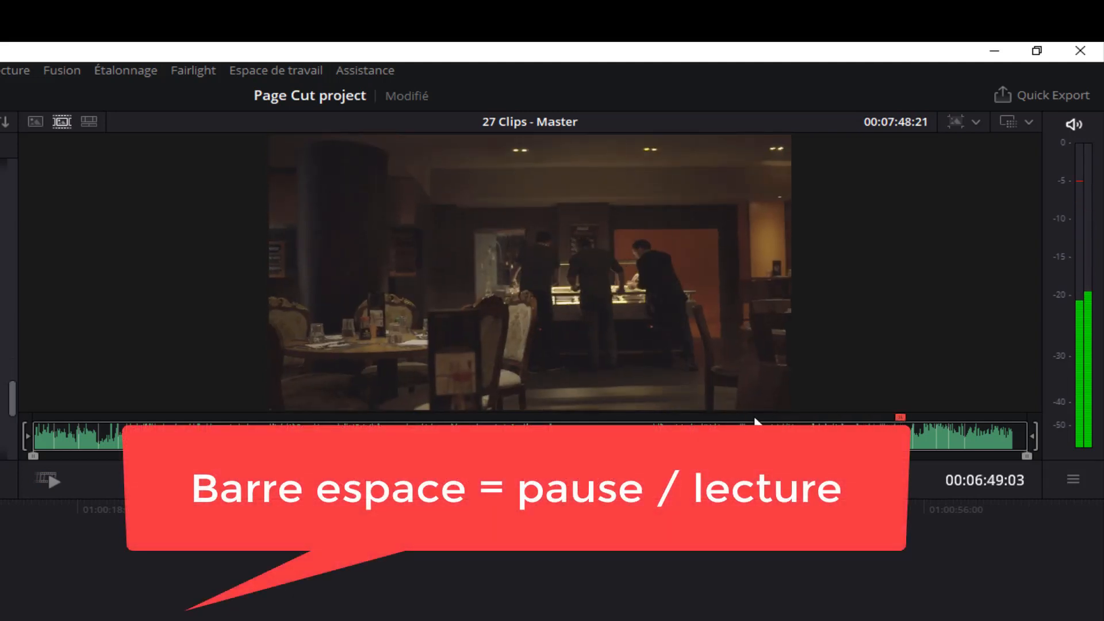
key(space)
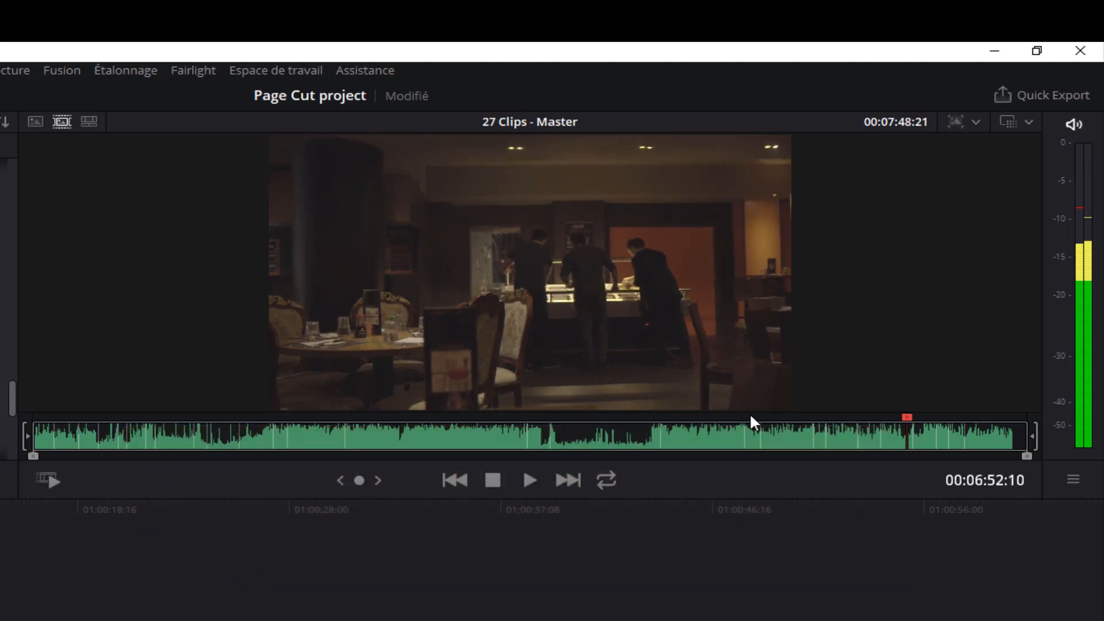
drag(908, 417, 888, 421)
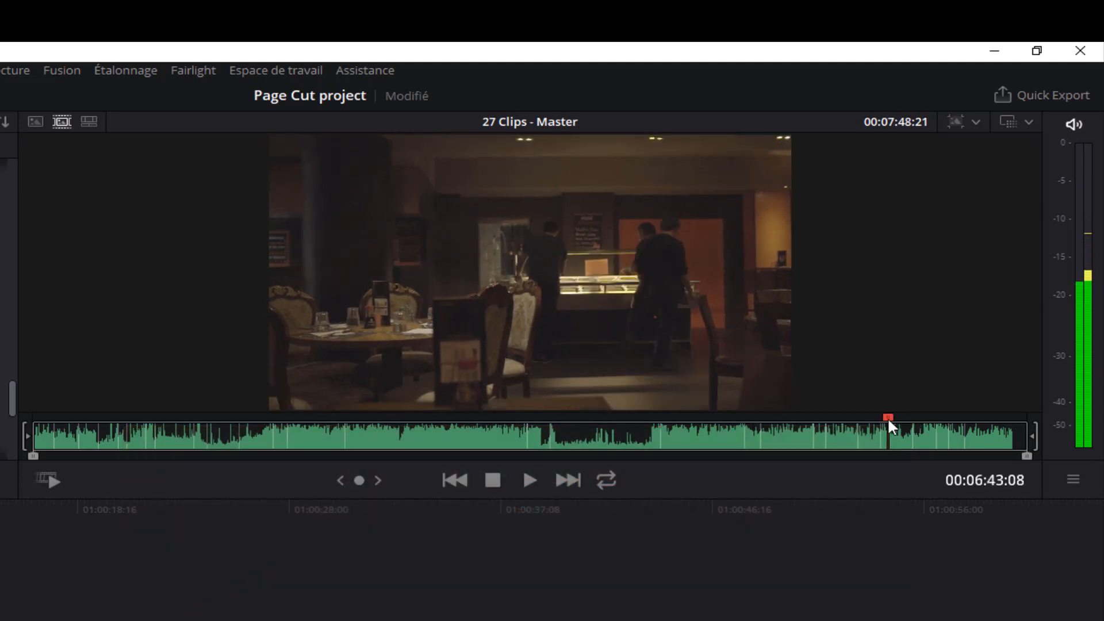
key(space)
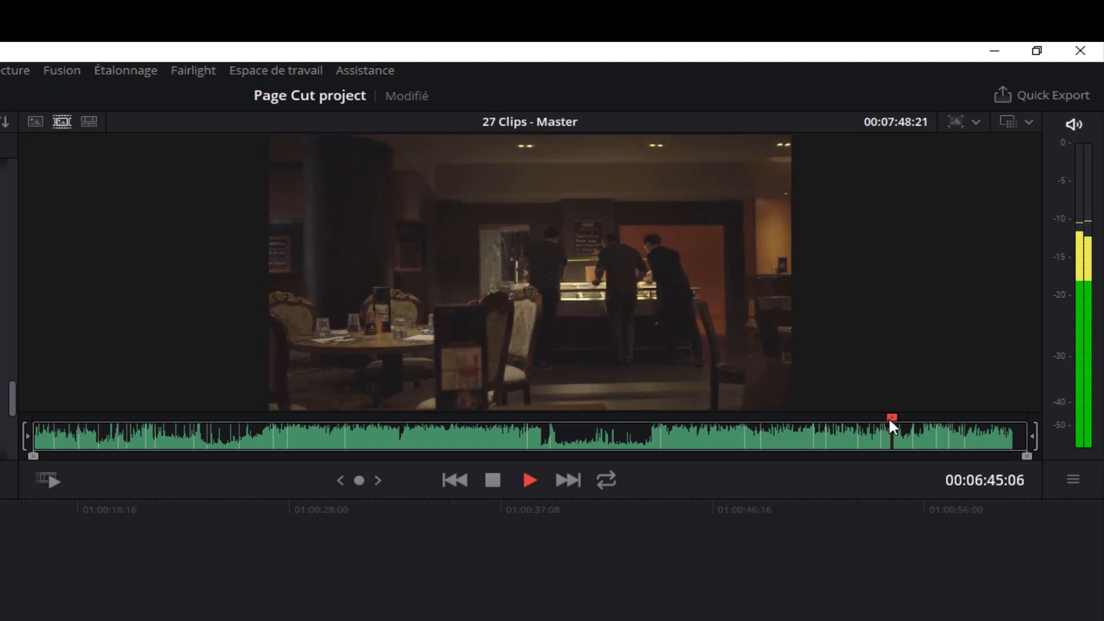
key(space)
drag(359, 480, 381, 481)
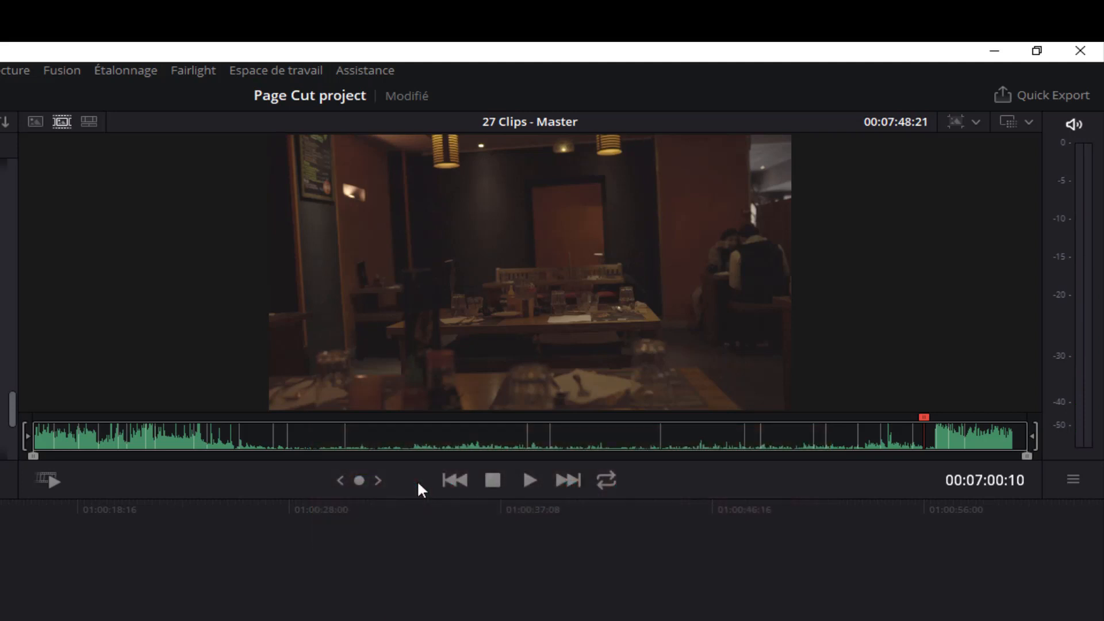
Play the last part of the source tape forward, pause it, and shuttle backward through the bar shot at increasing speed
key(l)
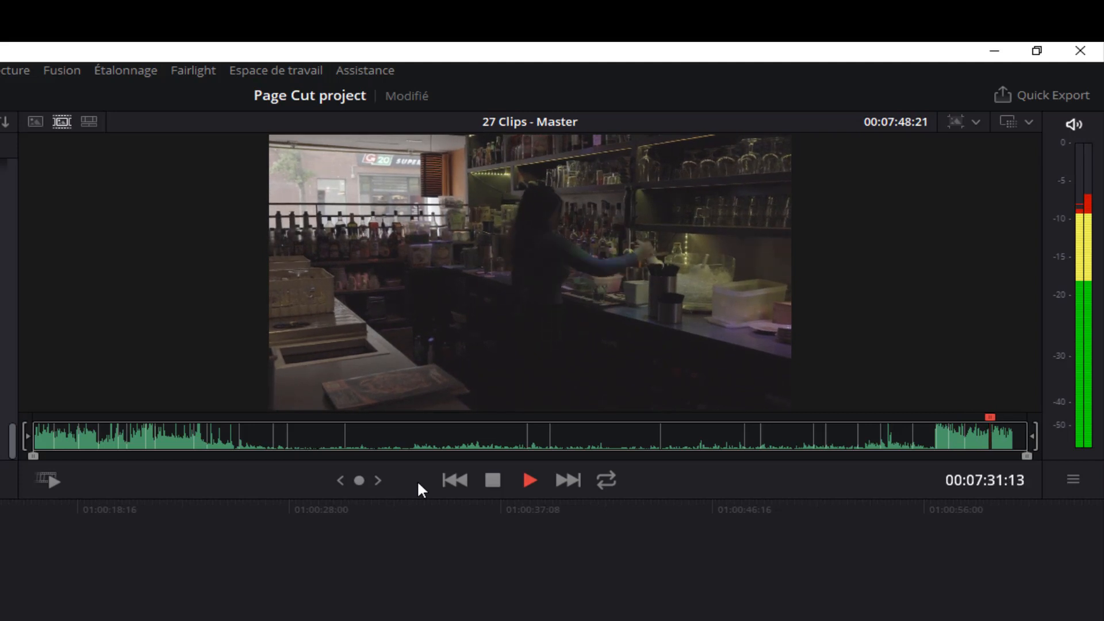
key(space)
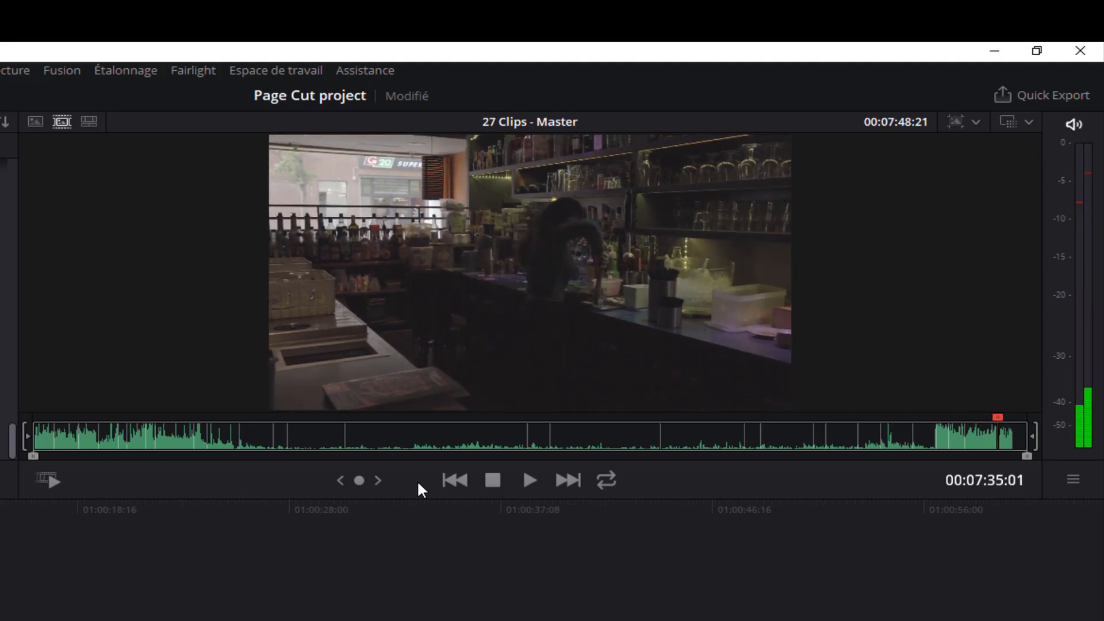
key(space)
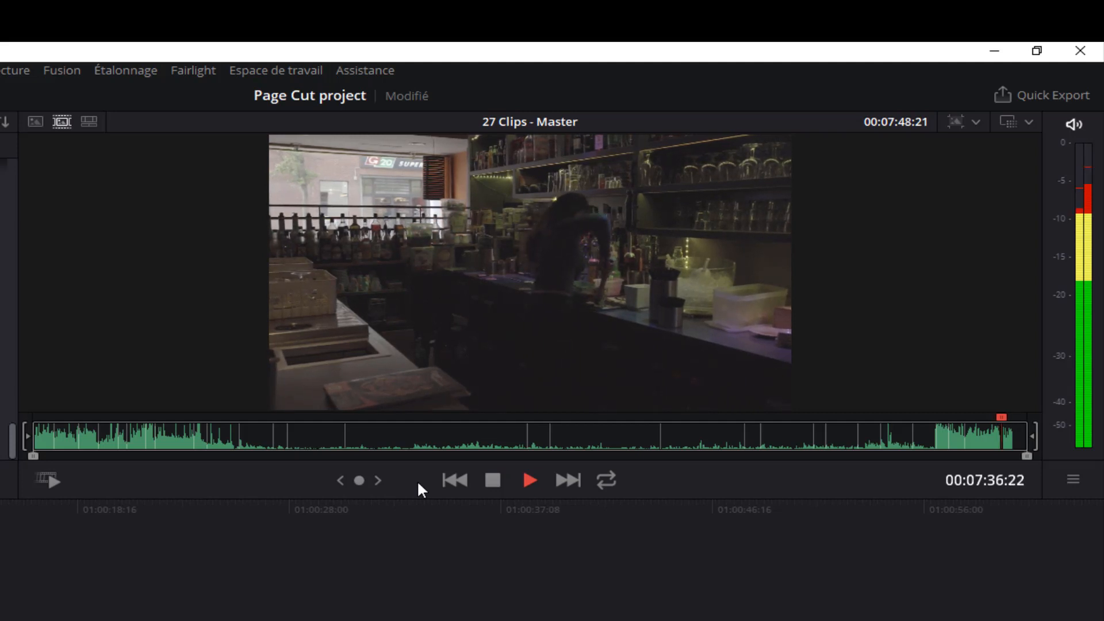
key(space)
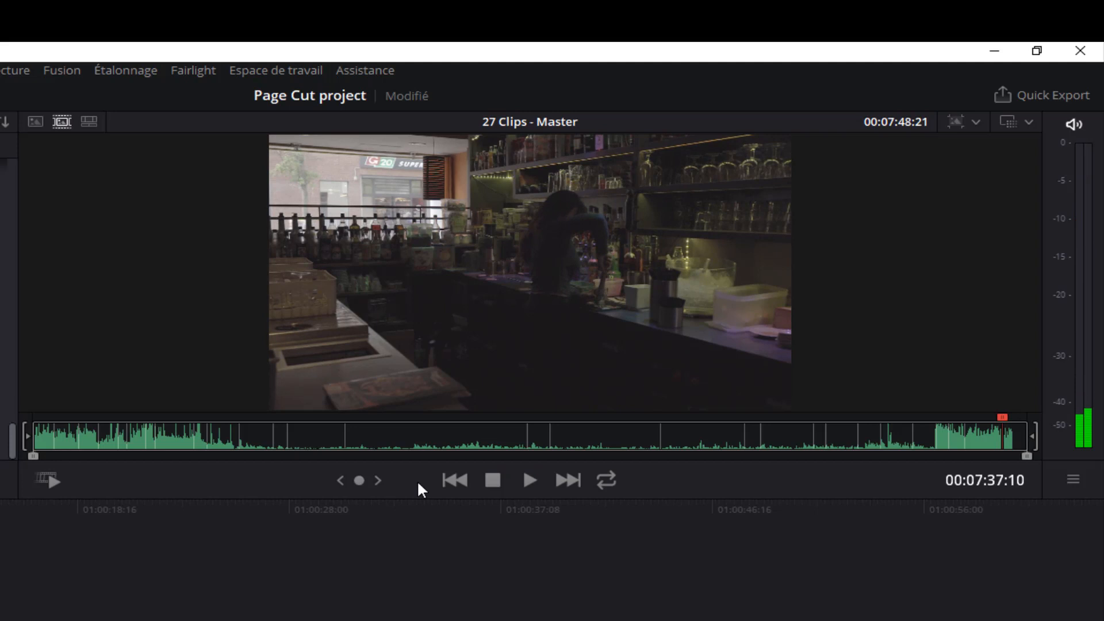
key(j)
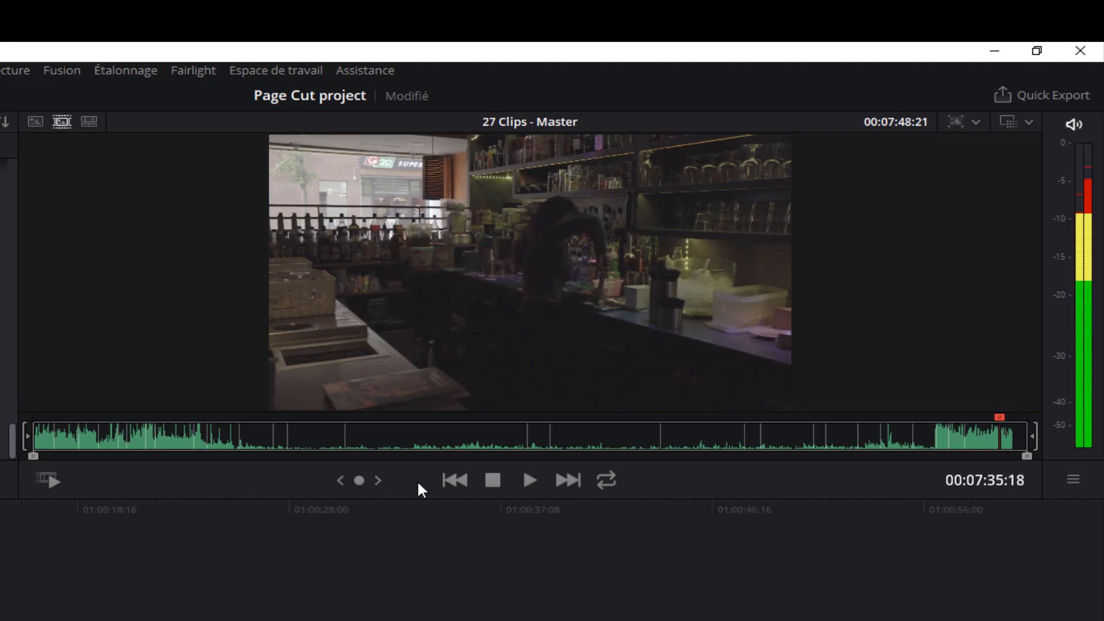
key(j)
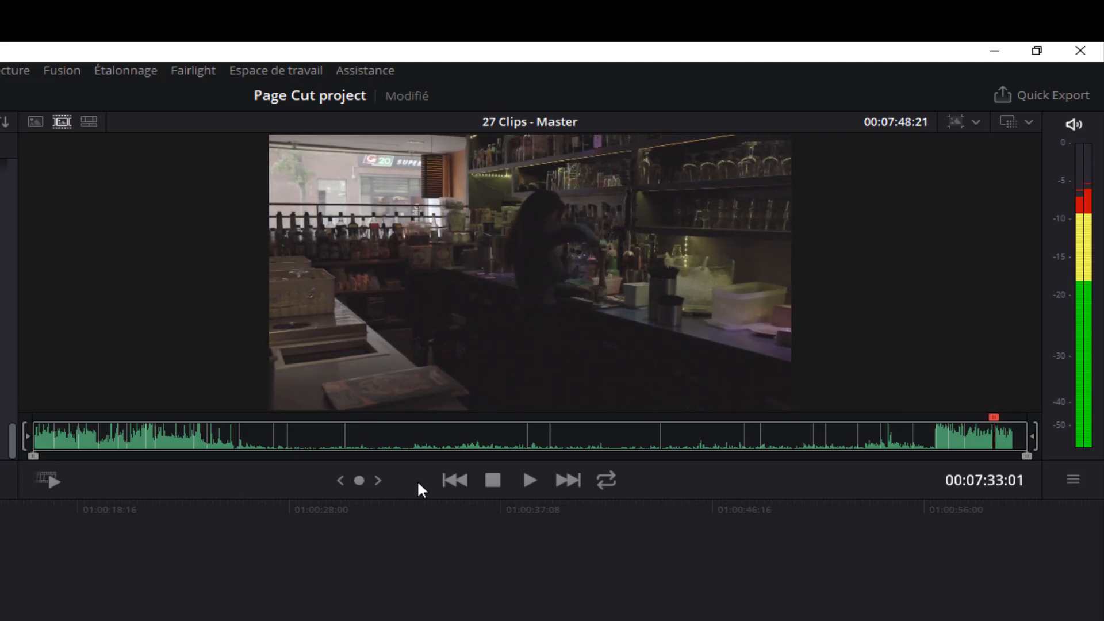
key(j)
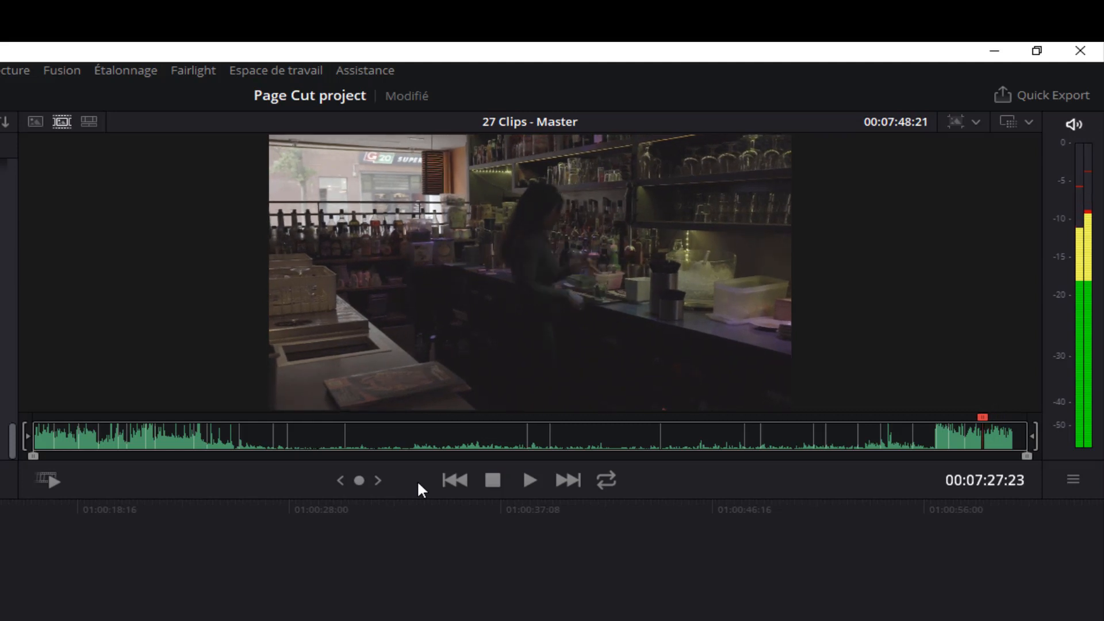
key(j)
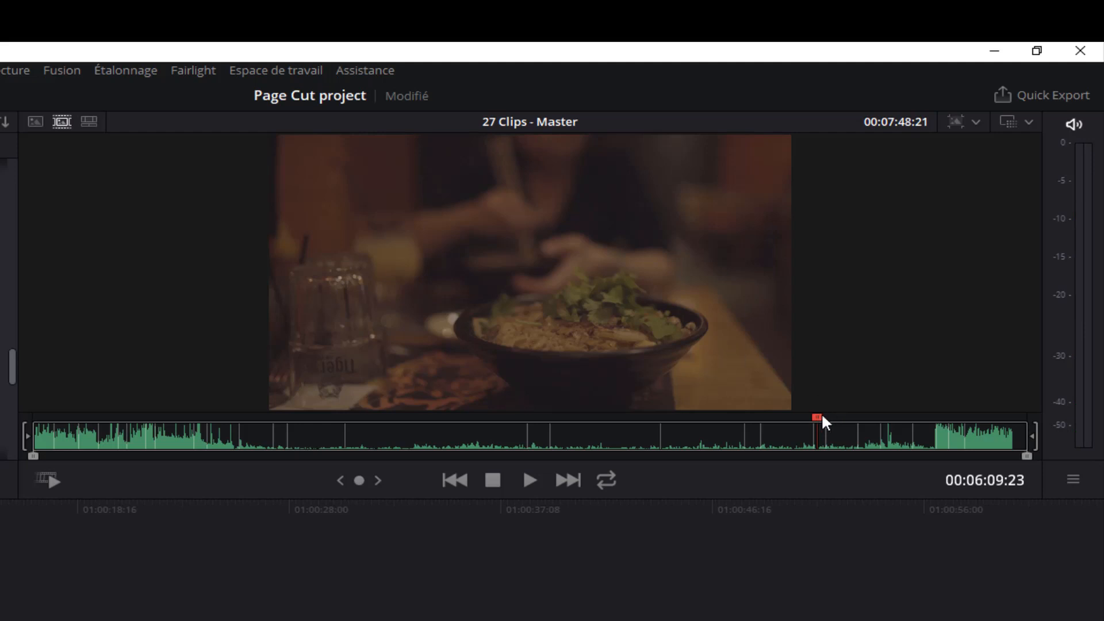
Mark an in point at 00:00:03:14 and an out point at 00:00:09:23 on the source tape's first street shot
drag(818, 421, 40, 427)
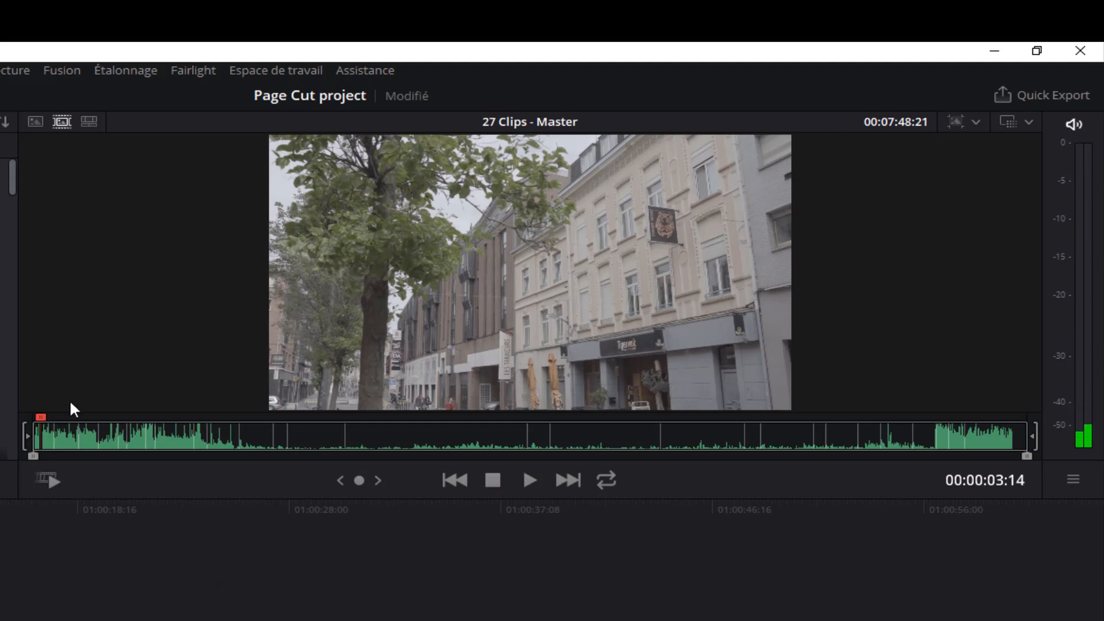
key(i)
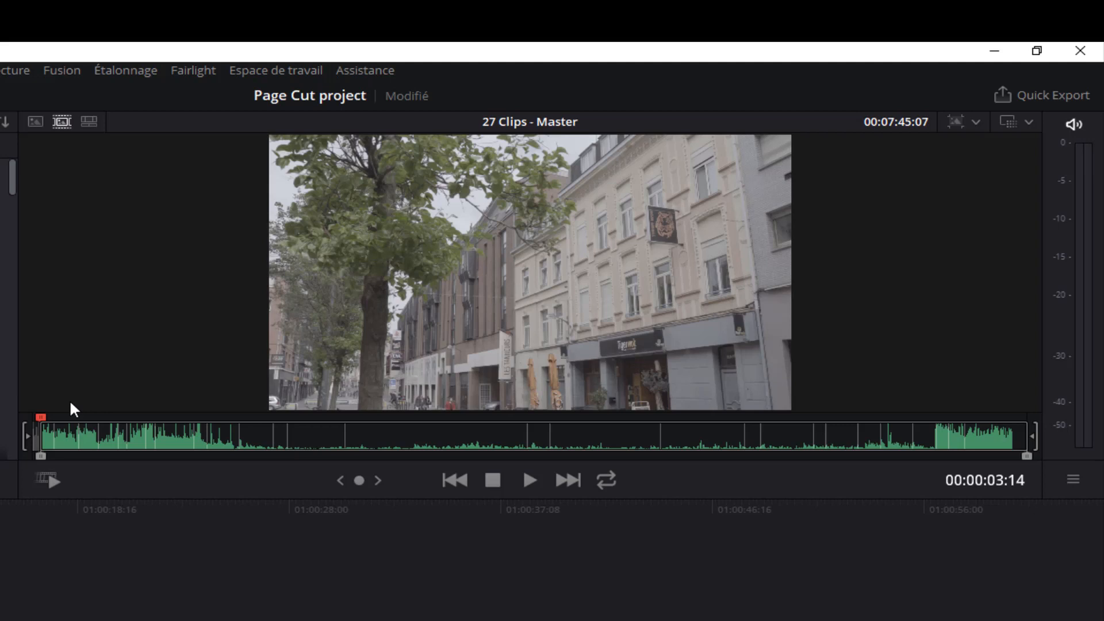
drag(42, 417, 53, 415)
key(space)
key(space)
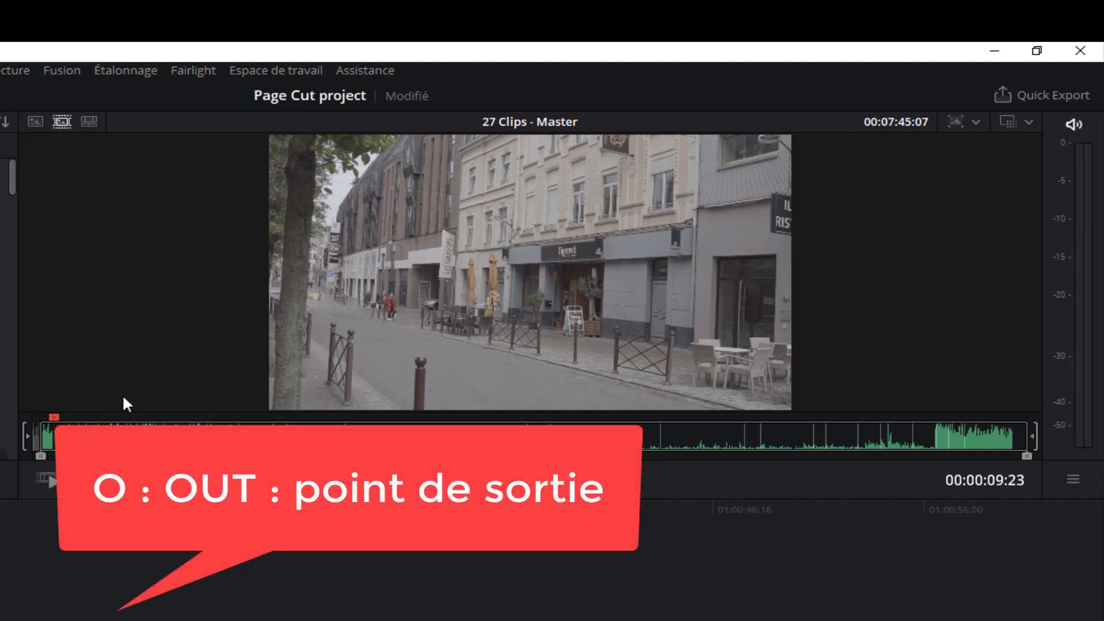
key(o)
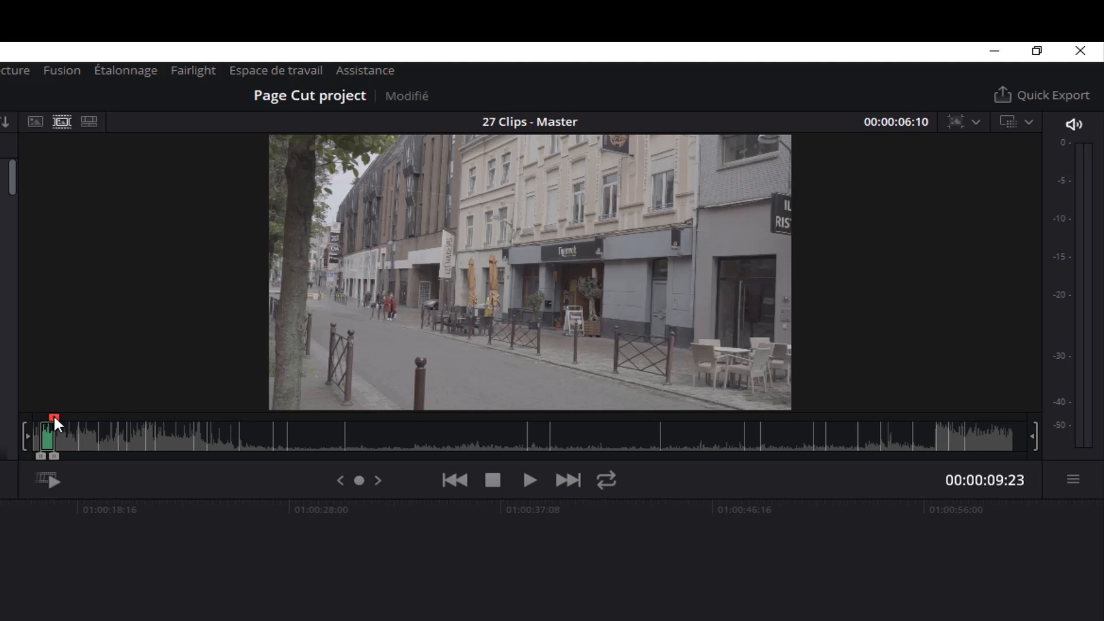
Scrub through the marked street shot and move its out point to 00:00:08:22
drag(54, 417, 46, 418)
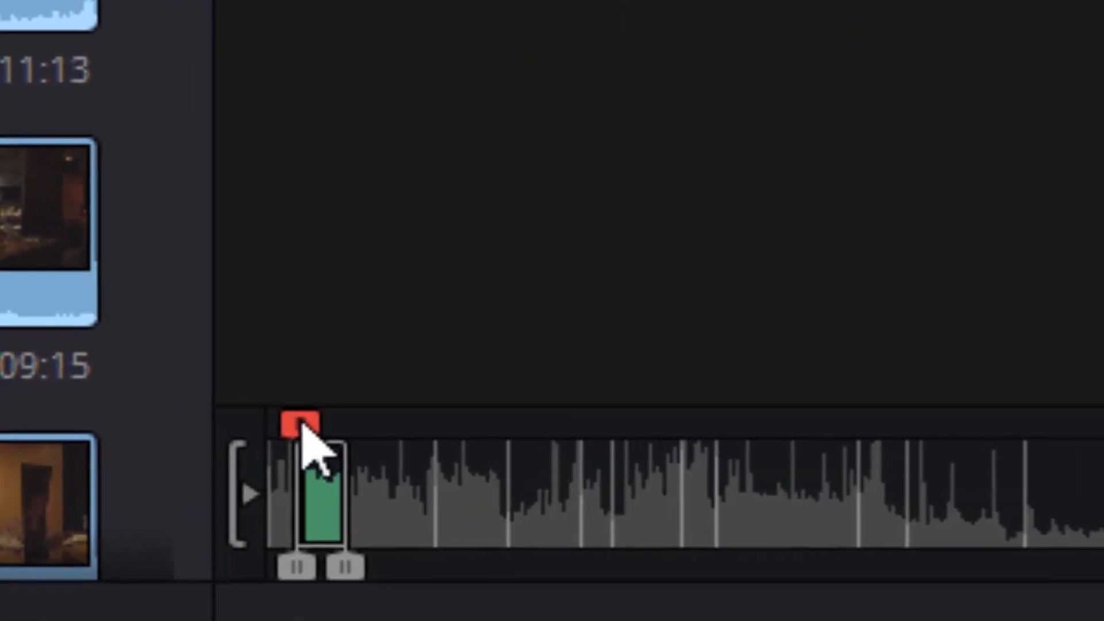
drag(302, 426, 340, 426)
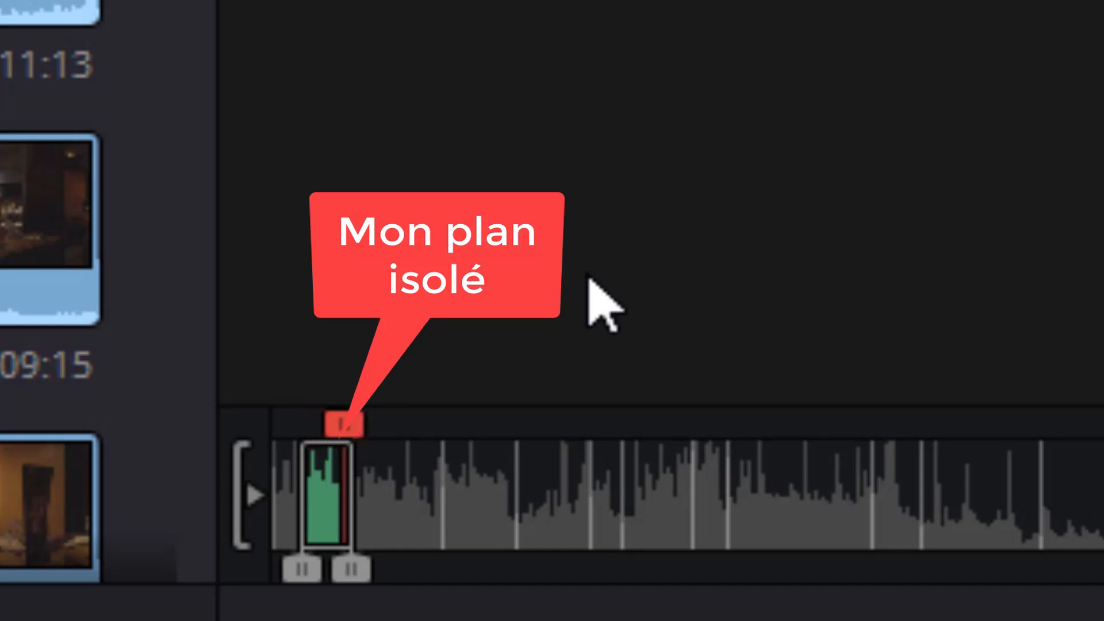
key(o)
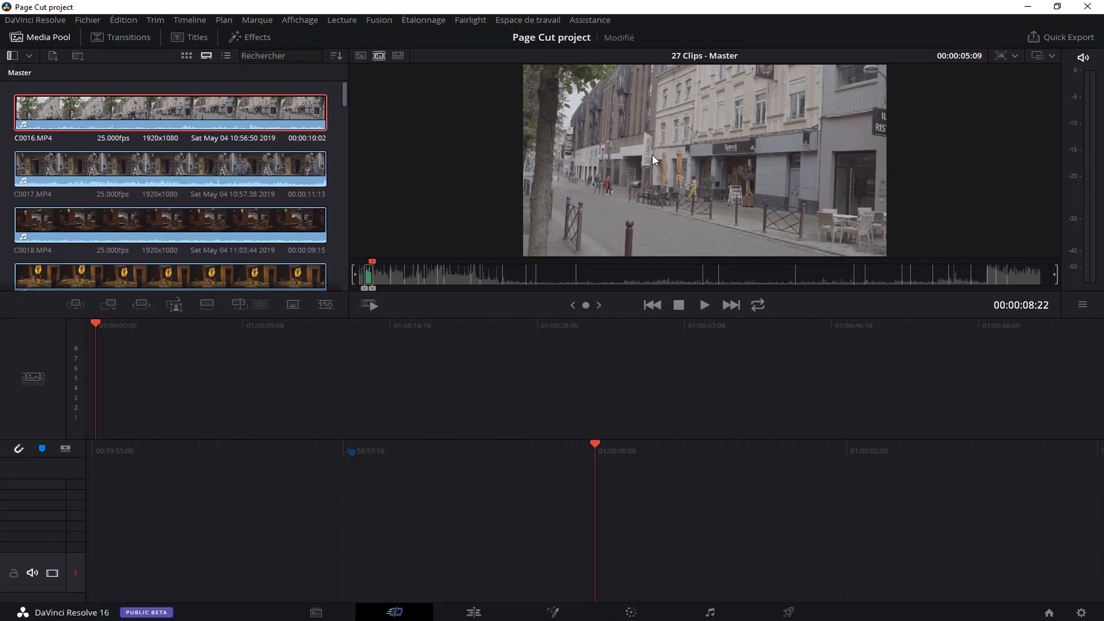
Append the marked street shot from the source tape to the empty timeline
drag(656, 153, 342, 362)
drag(300, 357, 623, 164)
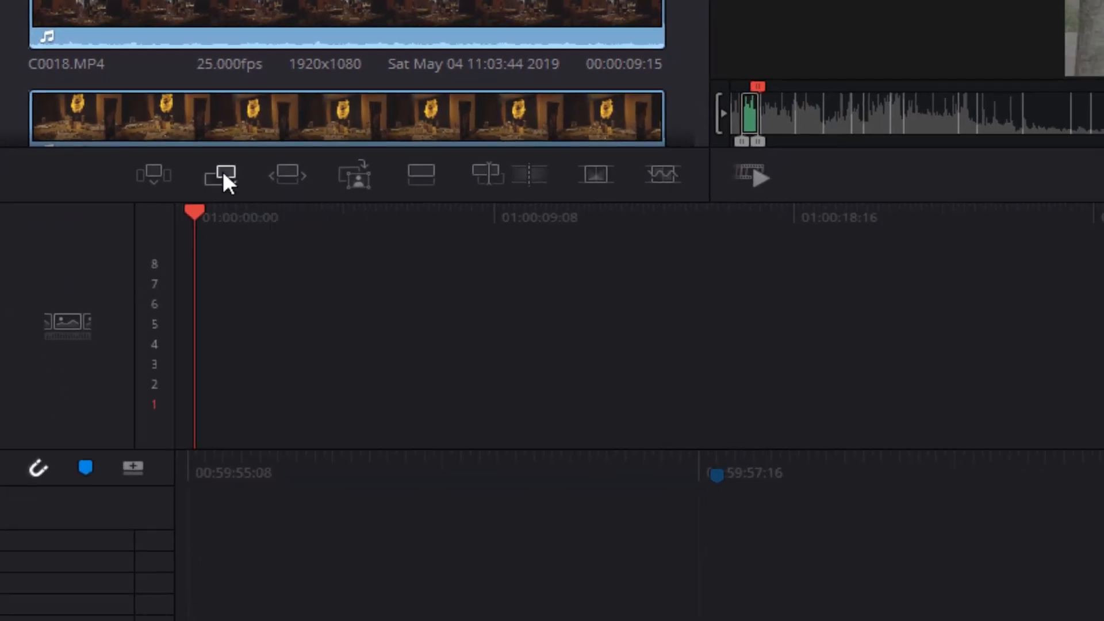
click(224, 175)
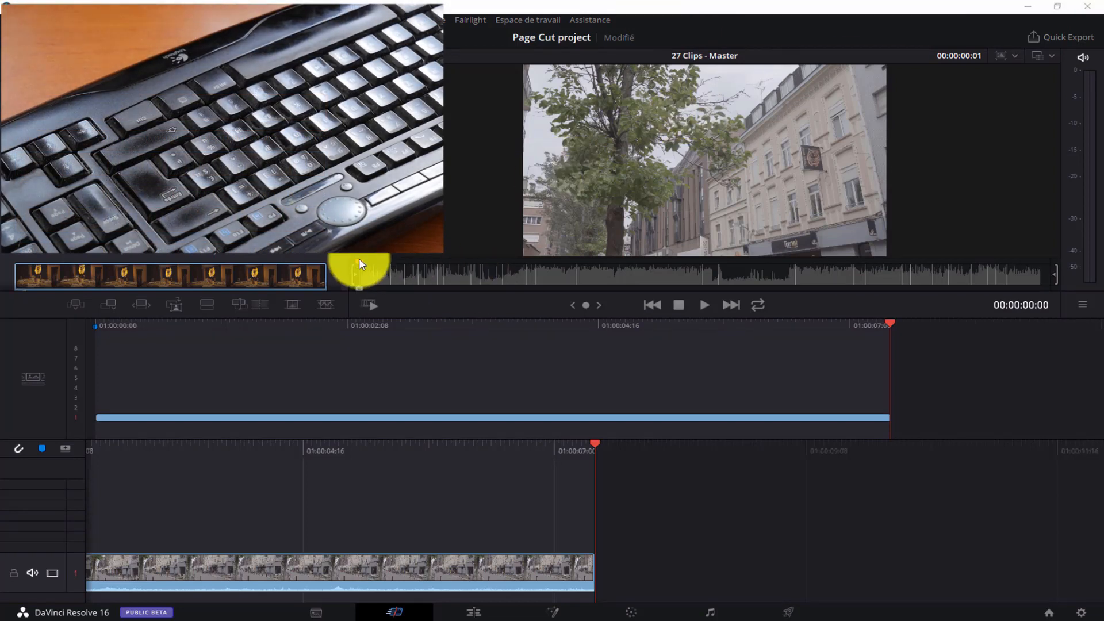
Mark the noodle plate shot from 00:01:37:09 to 00:01:43:06 on the source tape and append it to the timeline
drag(360, 266, 505, 246)
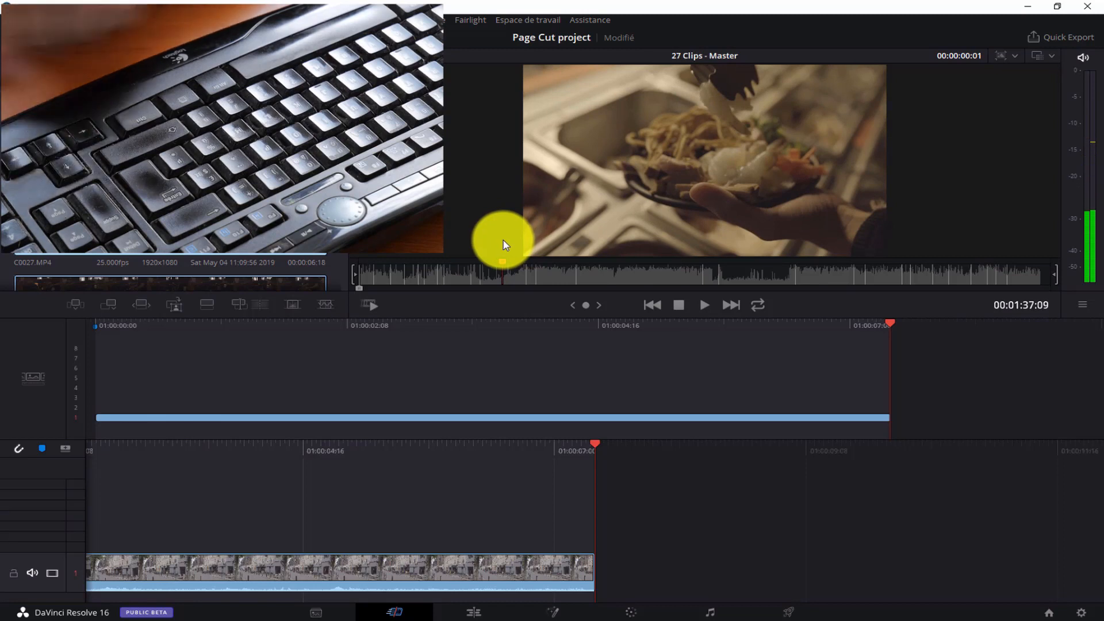
key(i)
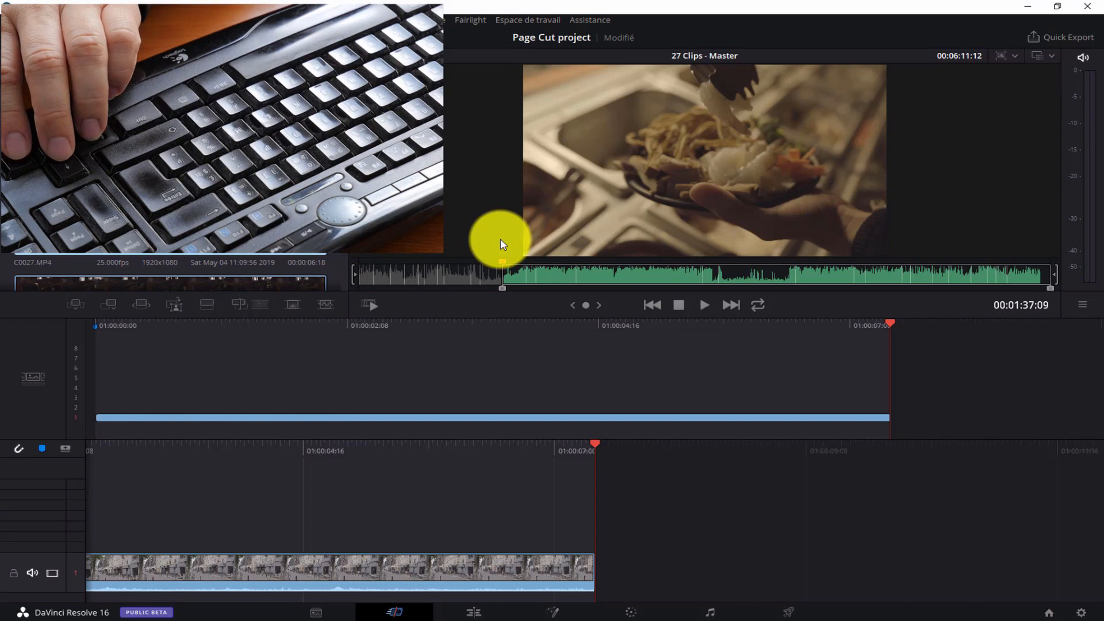
key(l)
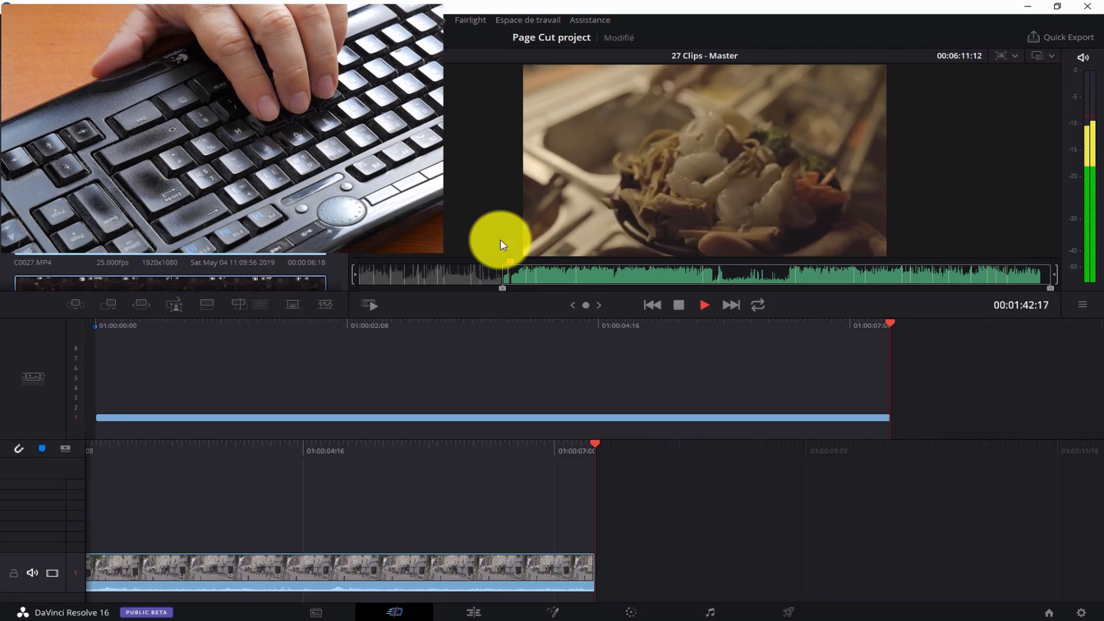
key(k)
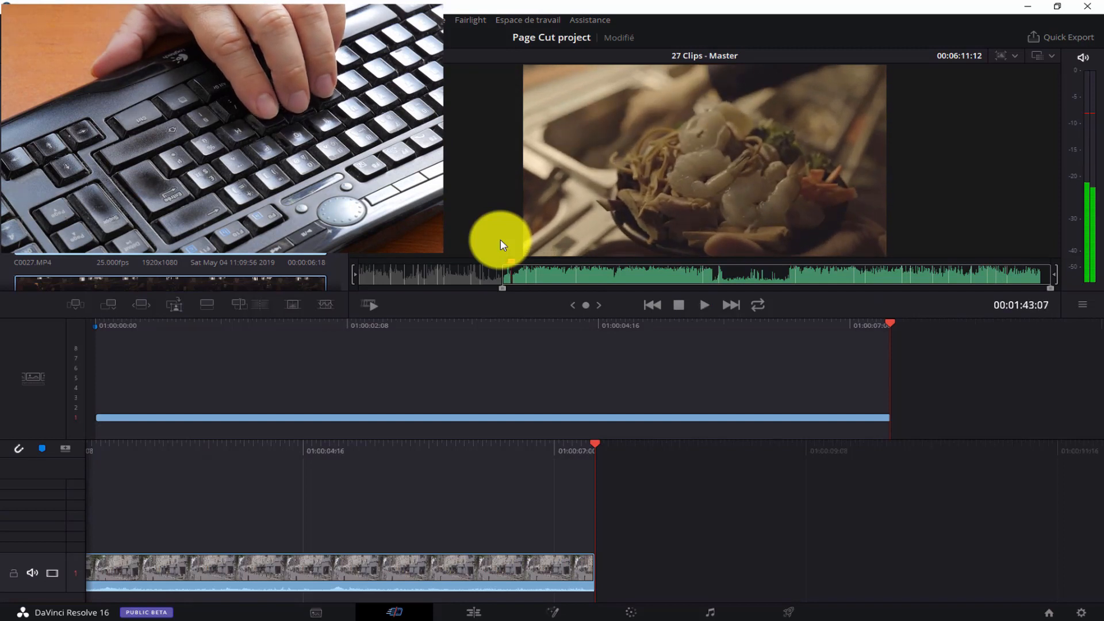
key(k+j)
key(Left)
key(Left)
key(Right)
key(Right)
key(Right)
key(Right)
key(Left)
key(Left)
key(o)
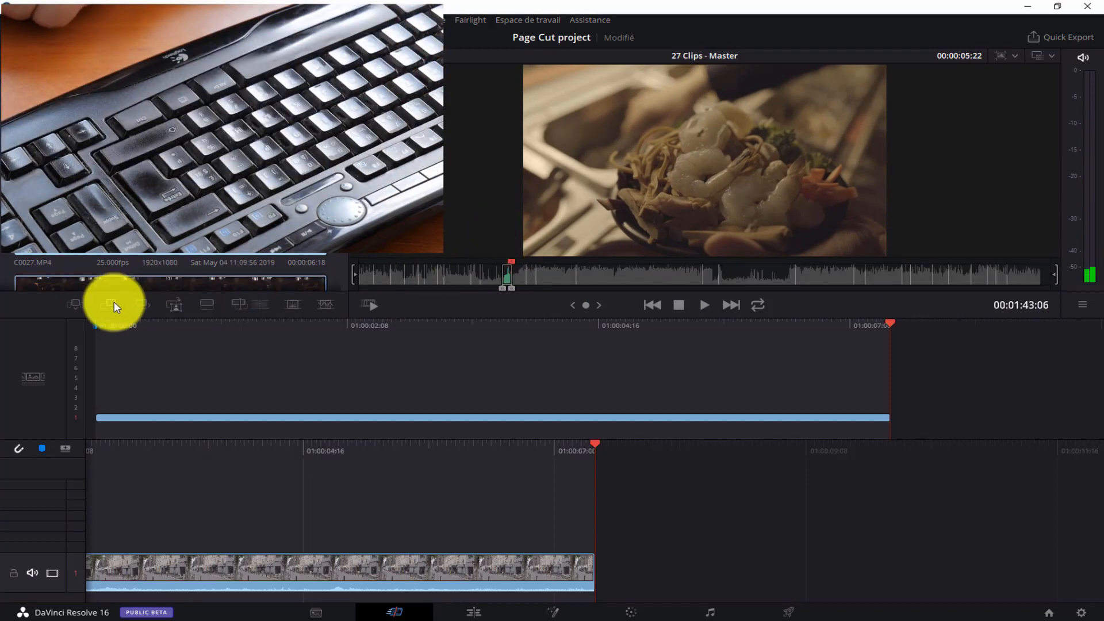
click(114, 301)
Review the wok cooking shot on the source tape and mark its in point at 00:05:01:01
drag(525, 269, 804, 258)
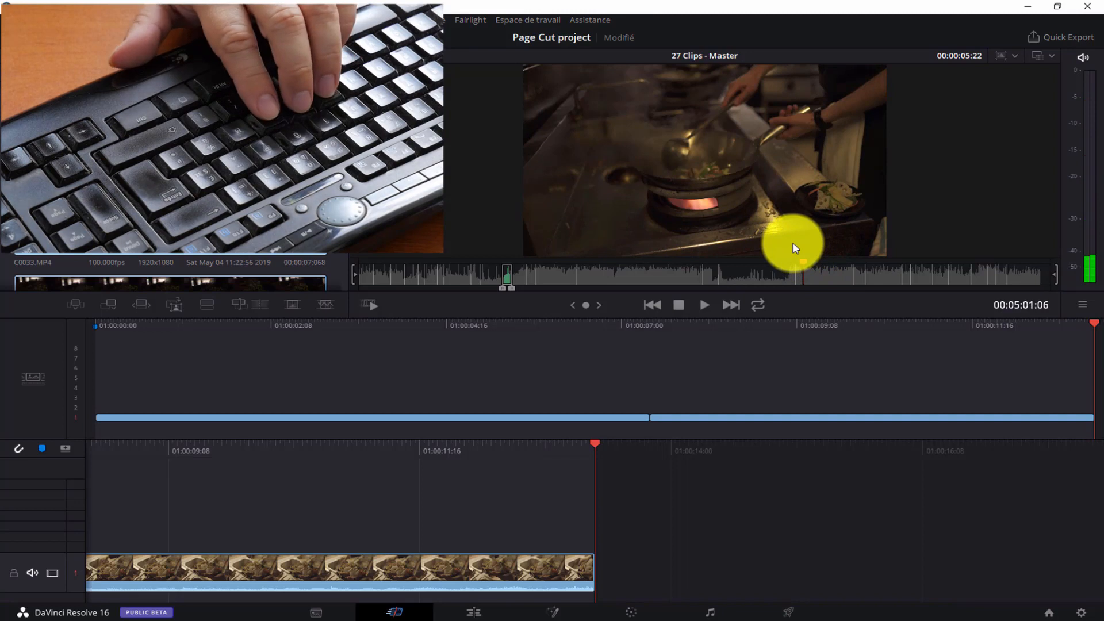
key(space)
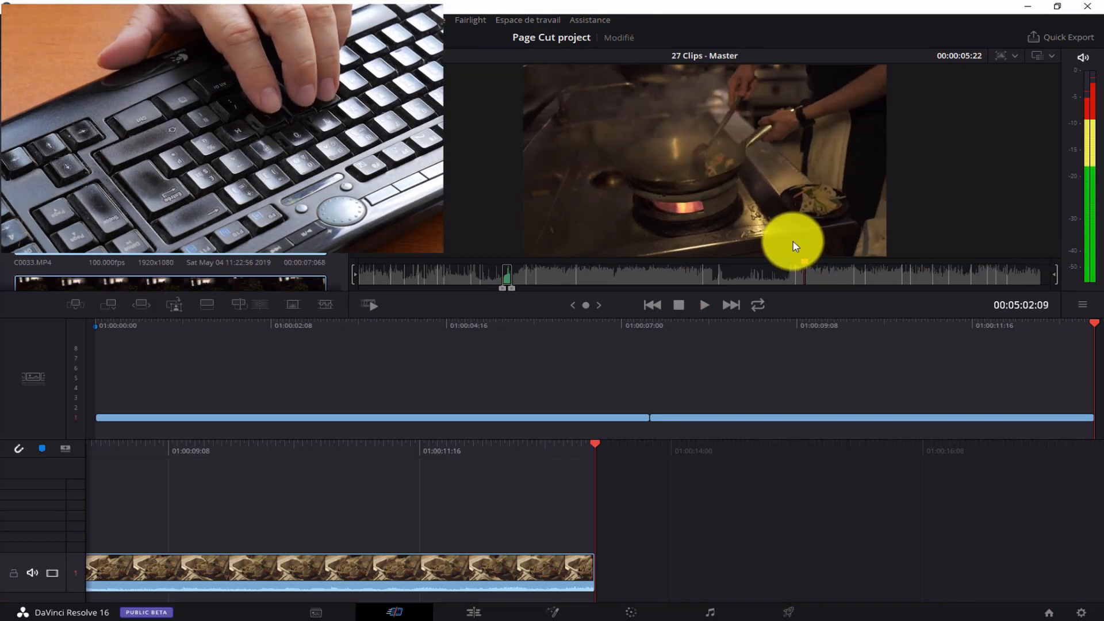
key(j)
key(l)
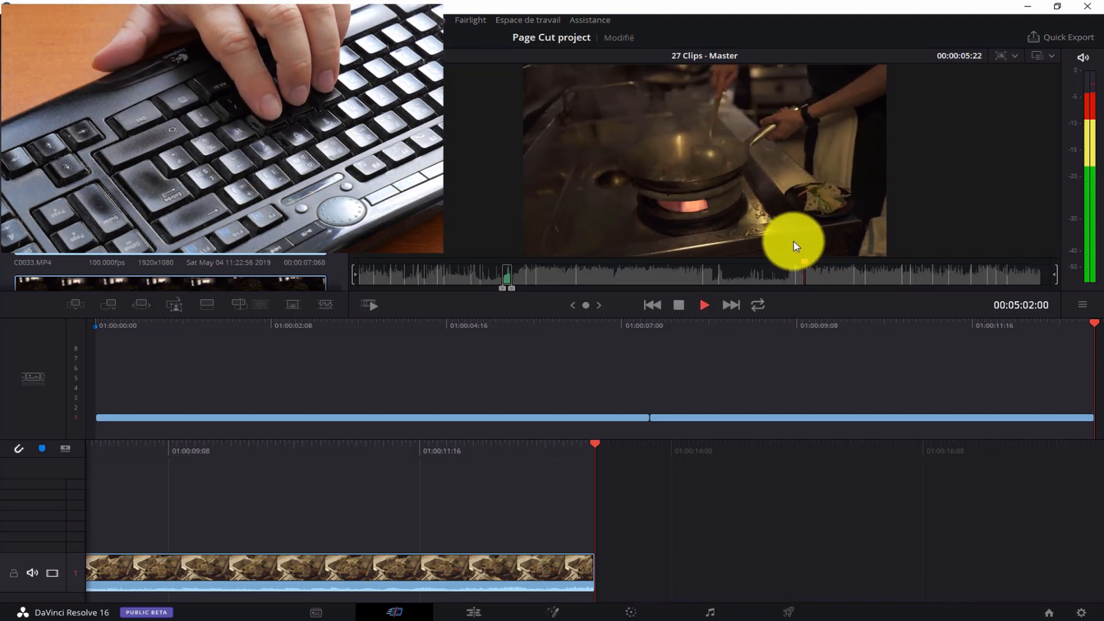
key(k)
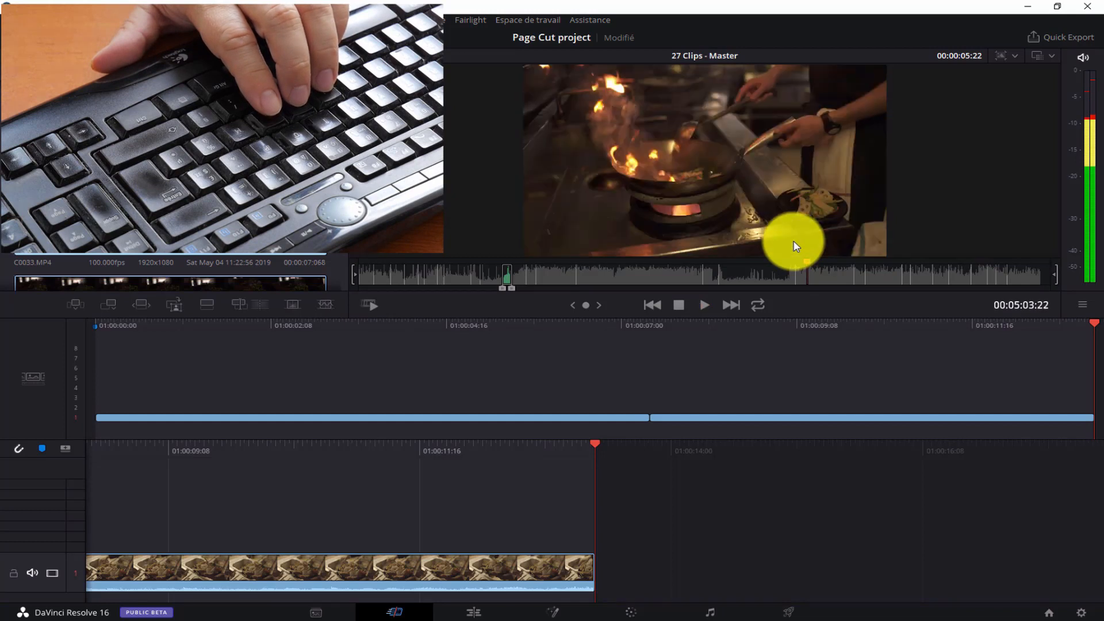
key(j)
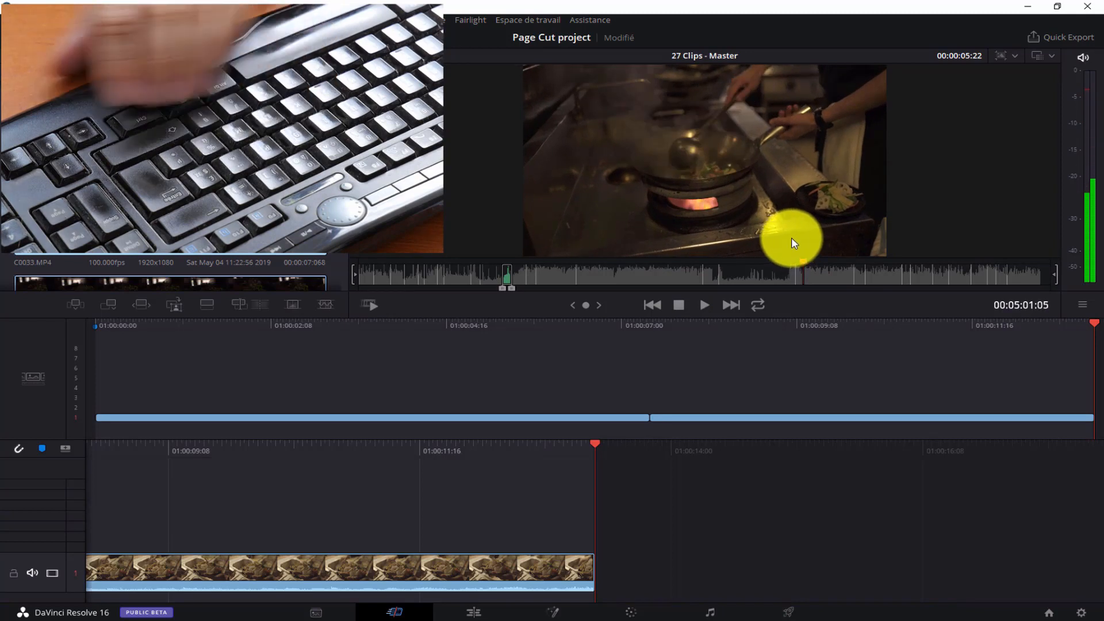
key(Left)
key(Left)
key(Left)
key(Left)
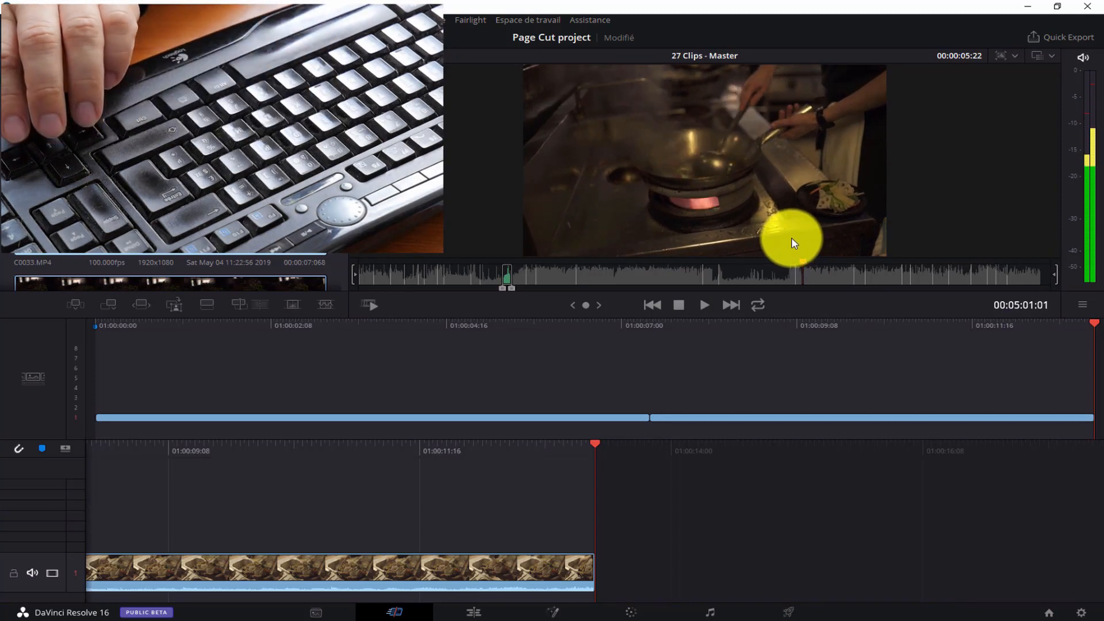
key(i)
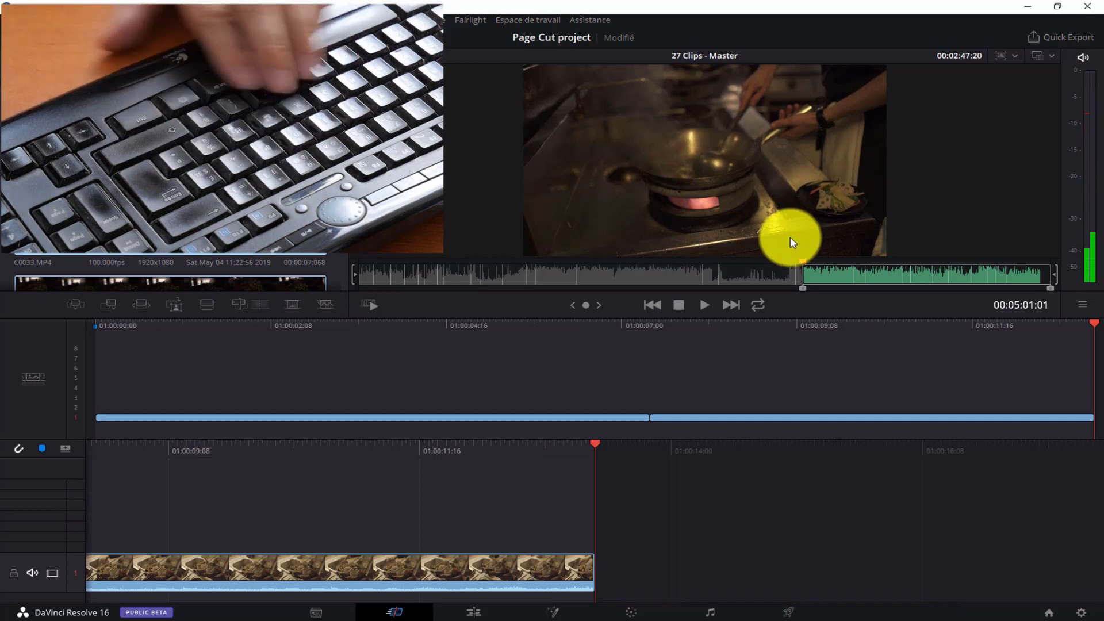
Mark the wok shot's out point at 00:05:04:18 and append the marked range to the timeline
key(space)
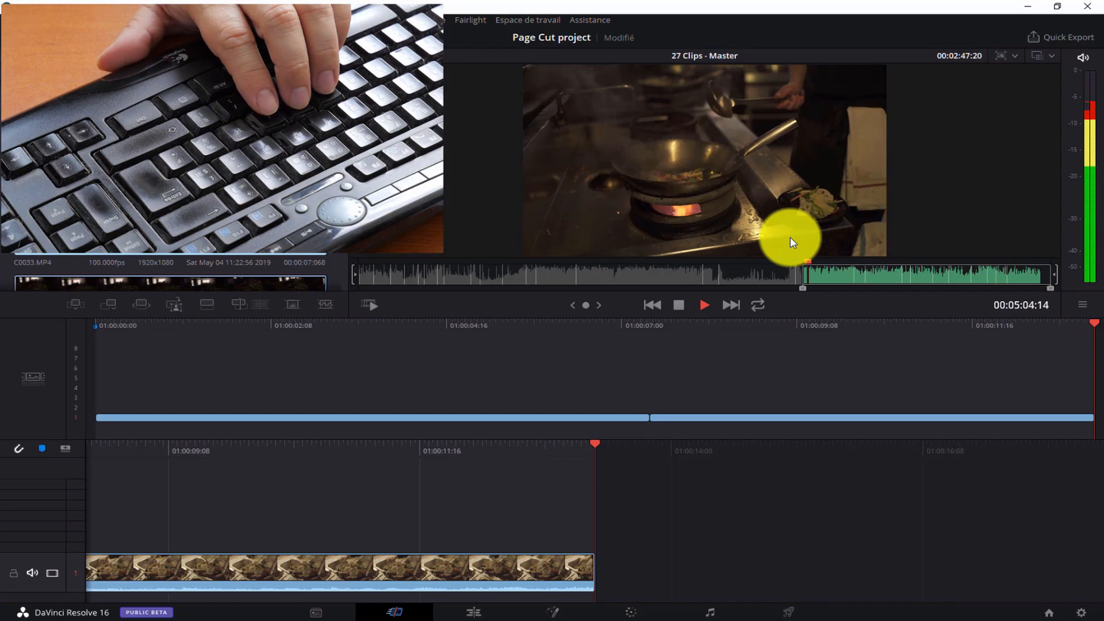
key(space)
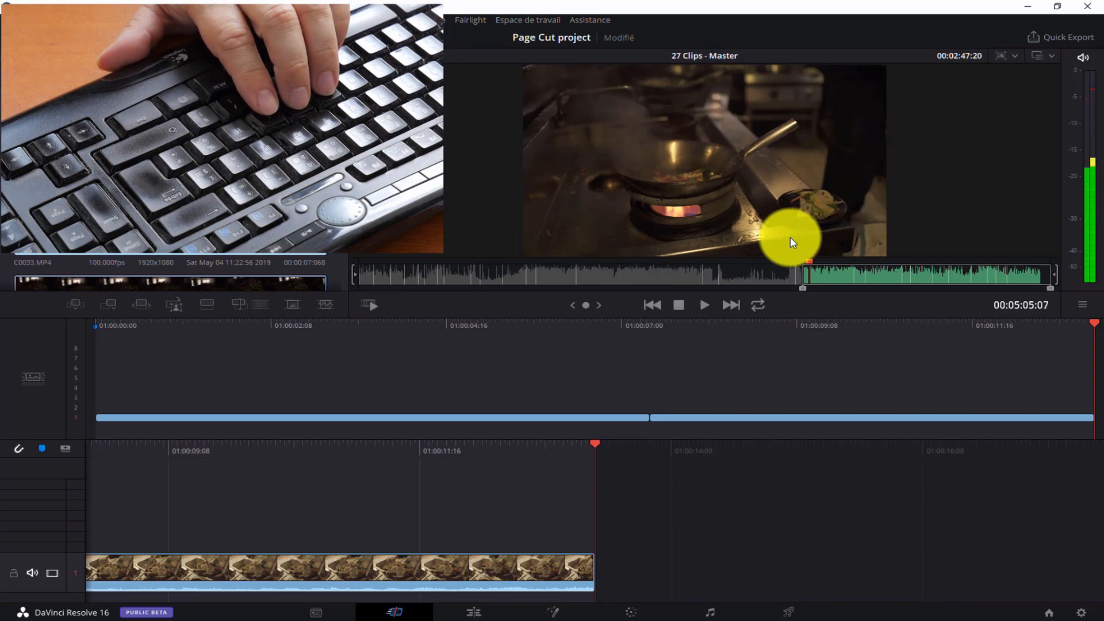
key(Left)
key(Left)
key(Left)
key(Left)
key(Left)
key(Left)
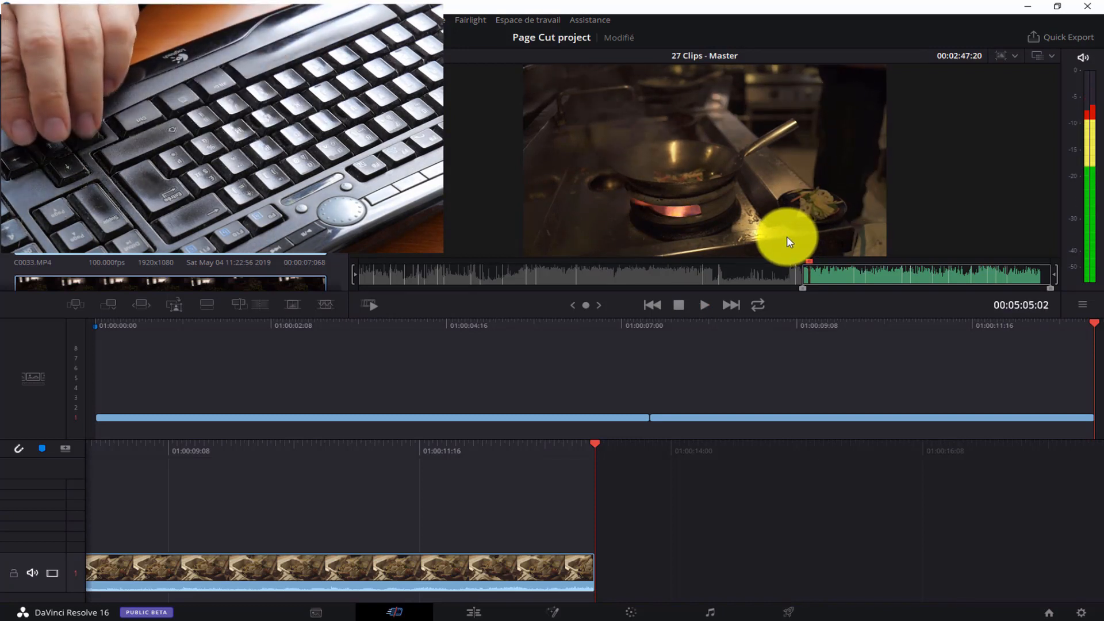
key(Left)
key(Left)
key(Left)
key(Left)
key(Left)
key(Left)
key(Left)
key(Left)
key(Left)
key(Left)
key(Left)
key(Left)
key(Left)
key(Left)
key(Left)
key(Left)
key(Left)
key(Left)
key(Right)
key(Right)
key(Right)
key(Right)
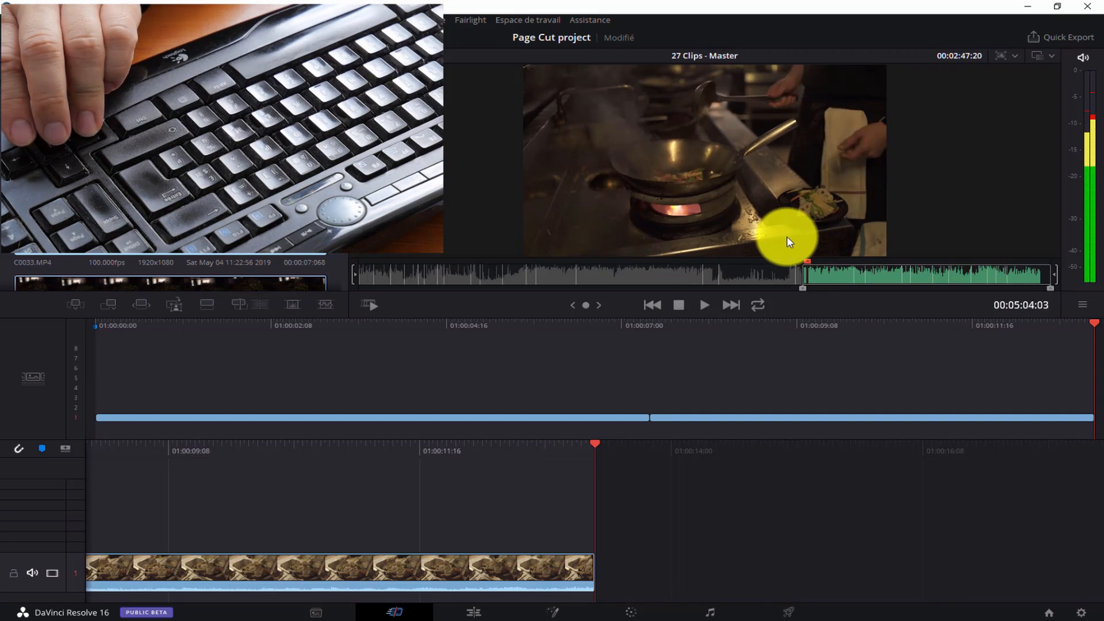
key(Right)
key(Right)
key(Right)
key(Right)
key(Right)
key(Right)
key(Right)
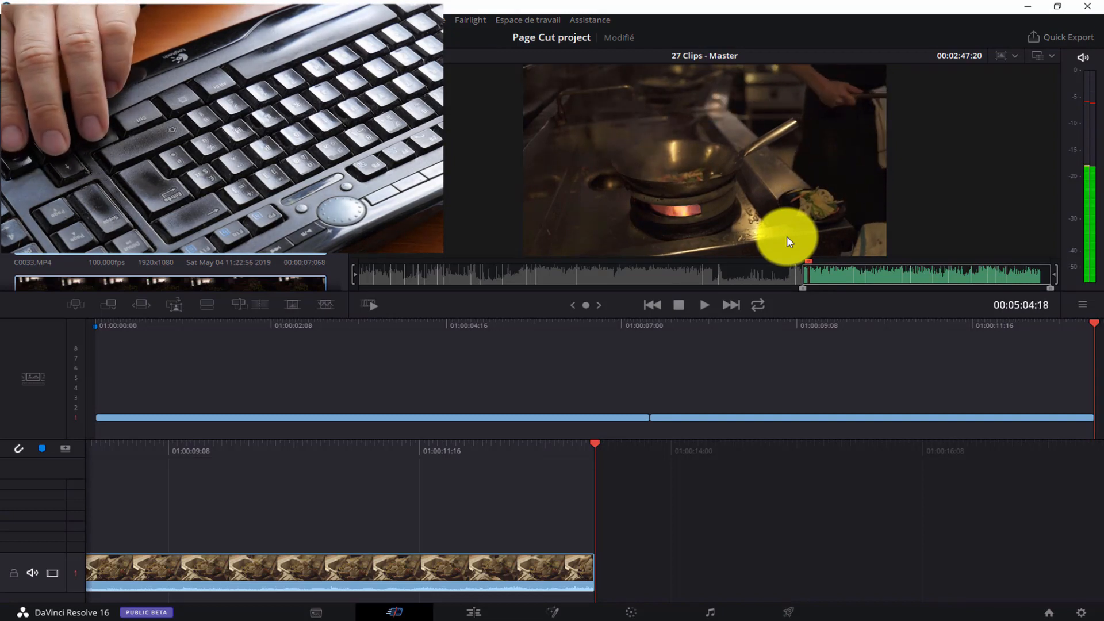
key(o)
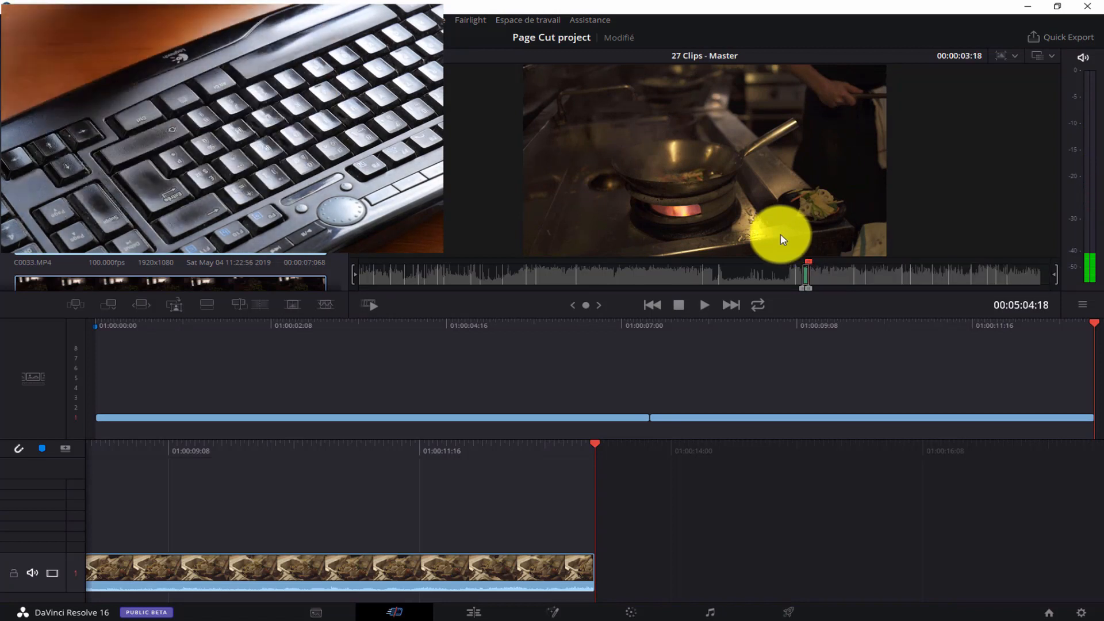
click(115, 305)
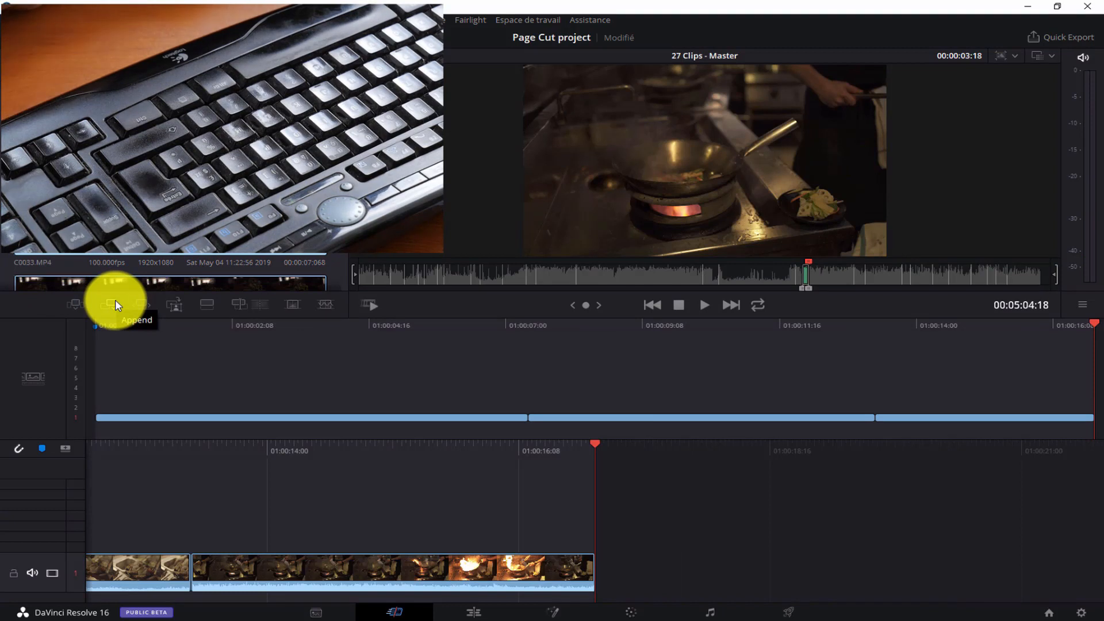
Mark the noodle bowl shot from 00:06:21:16 to 00:06:28:04 on the source tape and append it to the timeline
drag(808, 265, 923, 252)
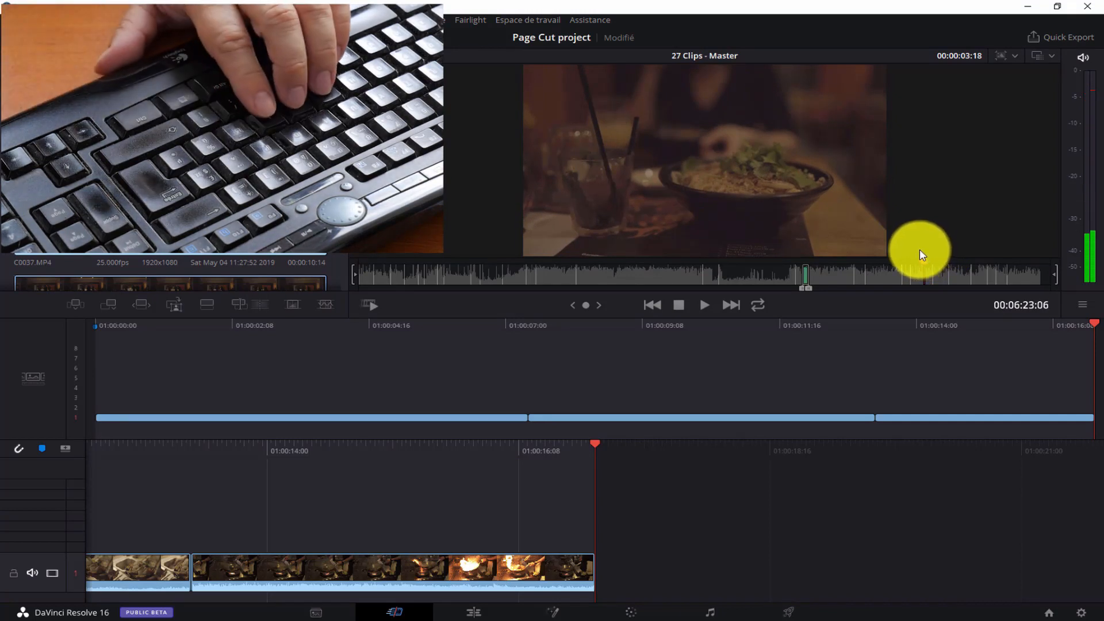
key(j)
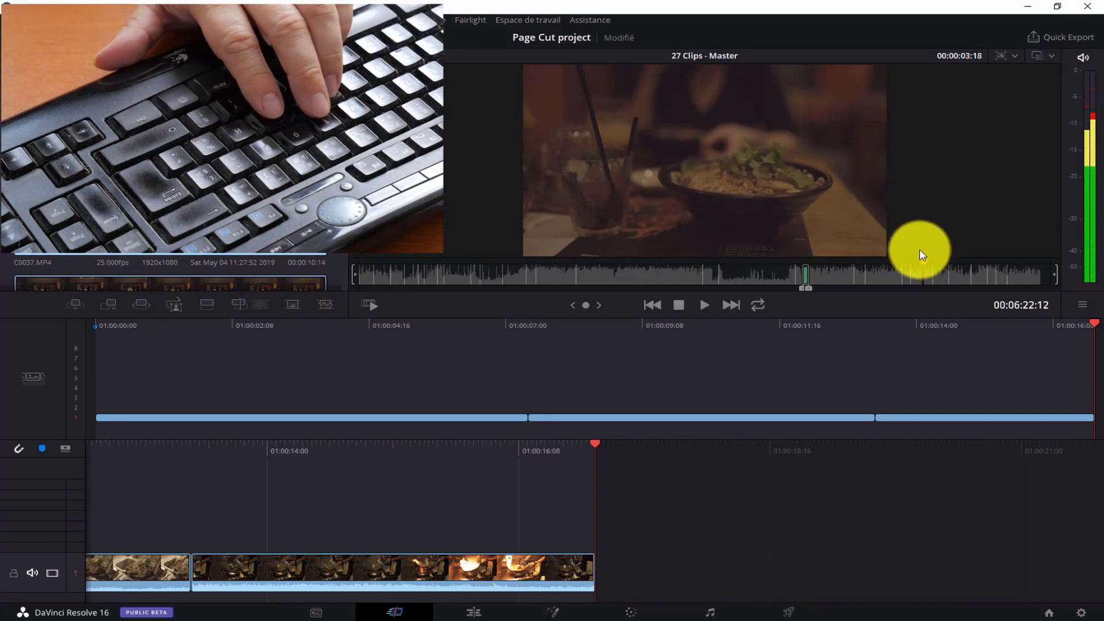
key(i)
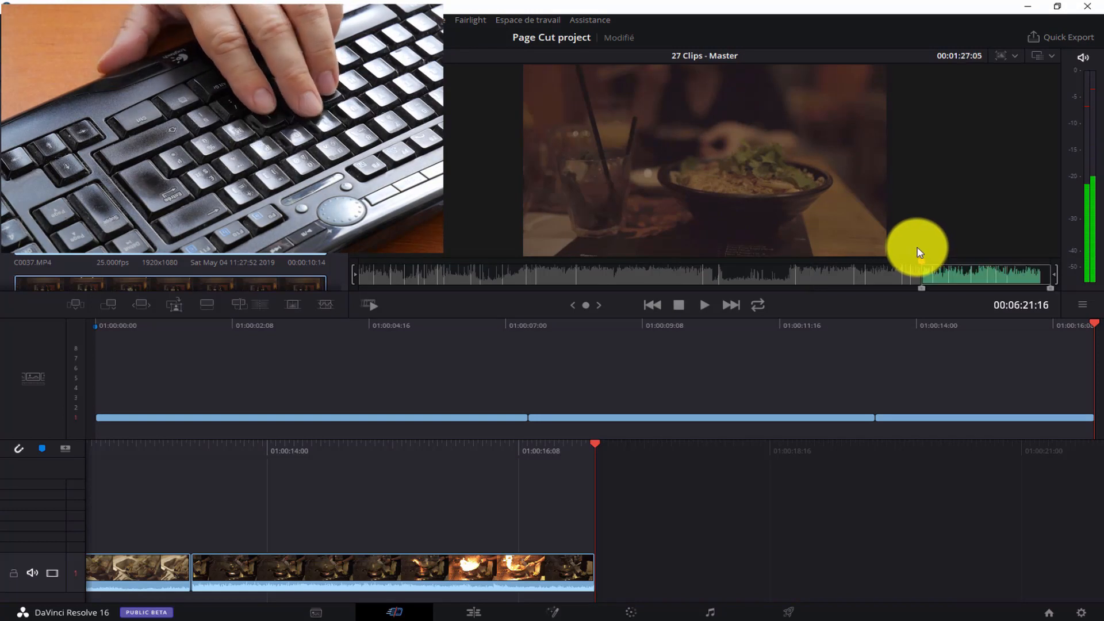
key(l)
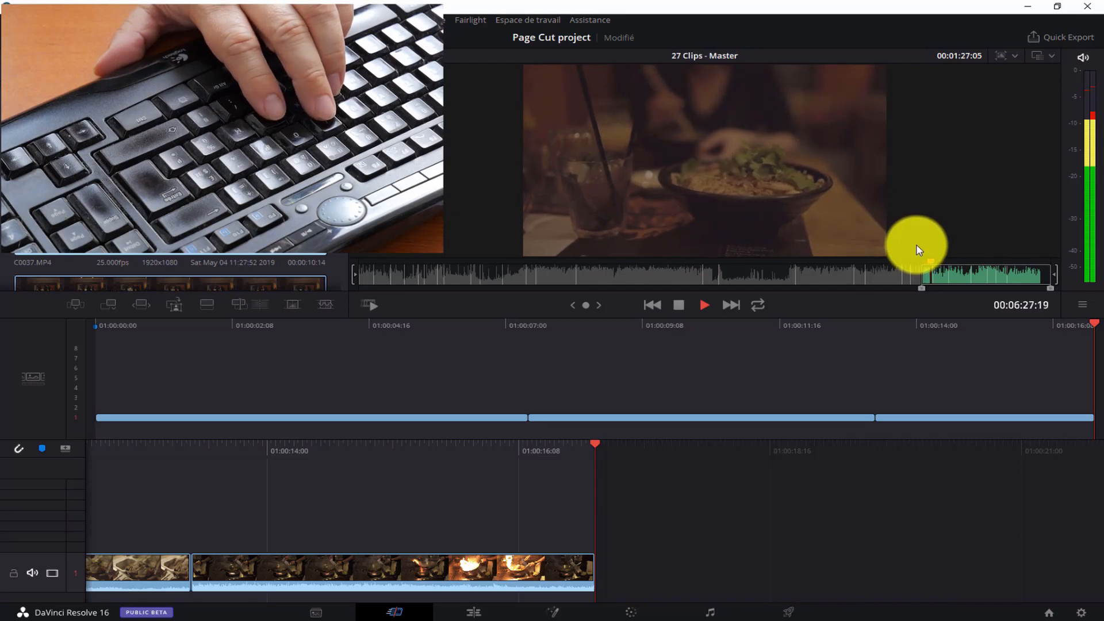
key(k)
key(o)
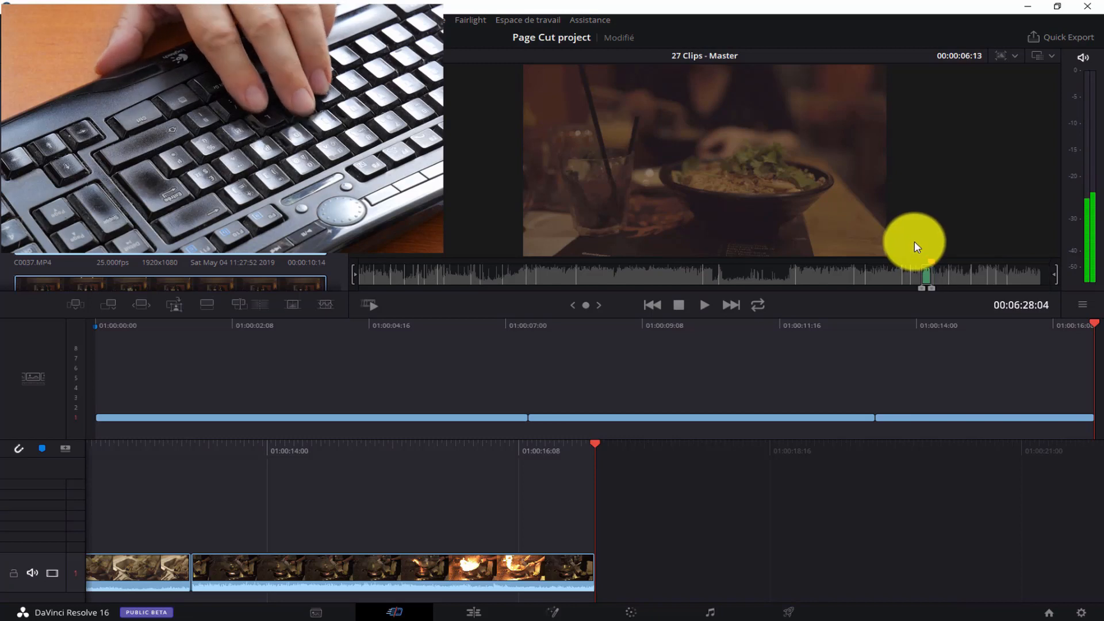
click(111, 306)
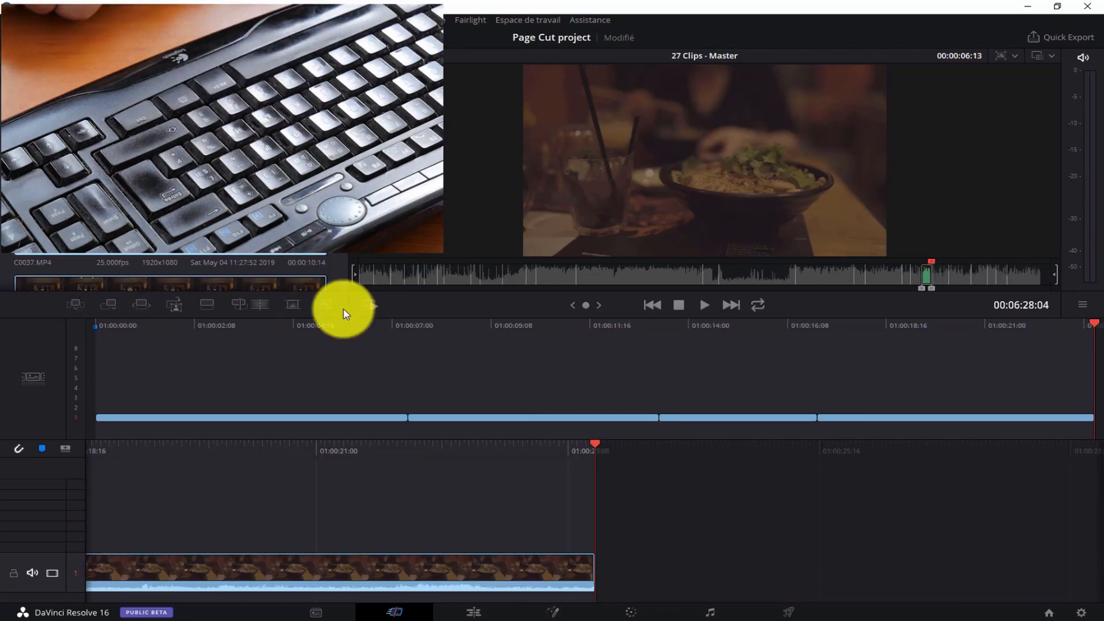
Scrub back in the timeline's last clip to 01:00:22:03 and switch the viewer back to the source tape
drag(1093, 327, 1054, 285)
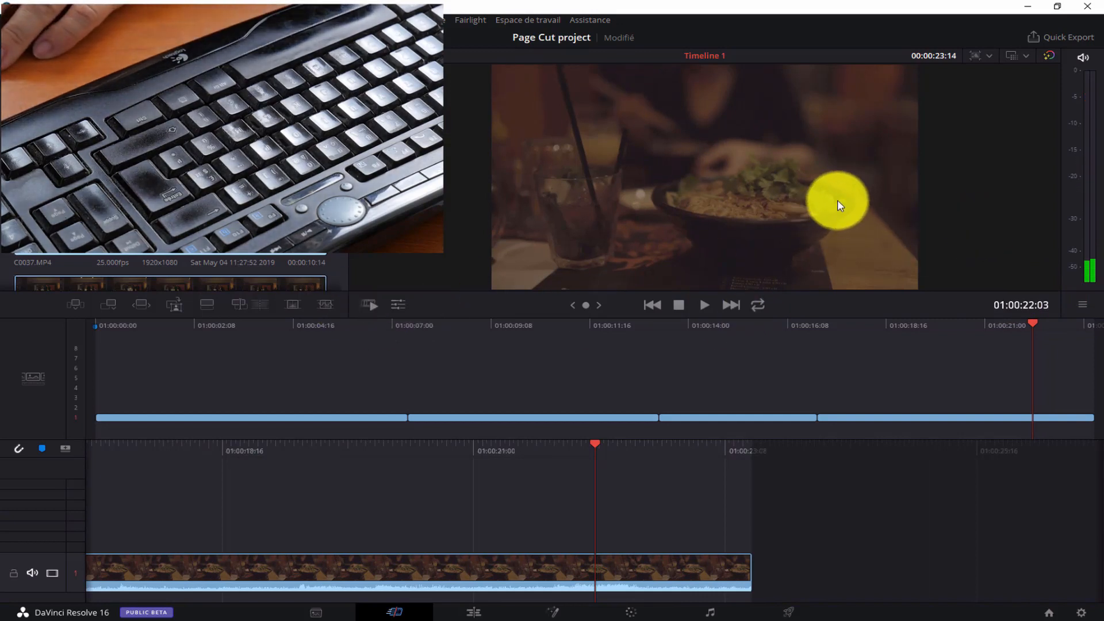
key(q)
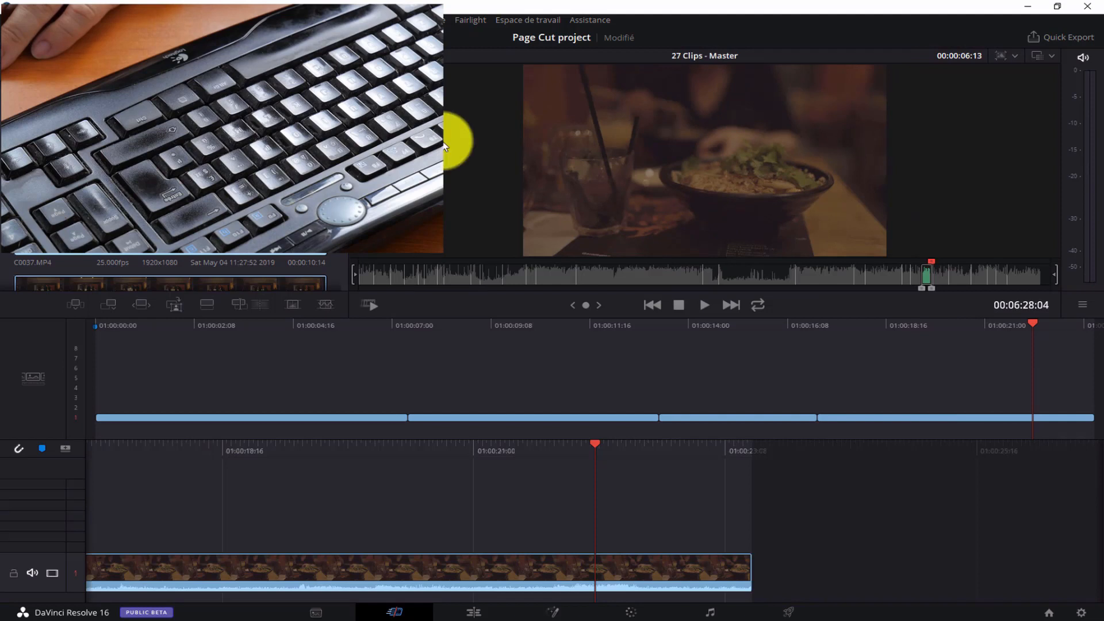
Mark an in point at 00:07:31:04 and an out point at 00:07:35:20 on the source tape's bar shot
drag(932, 265, 1019, 264)
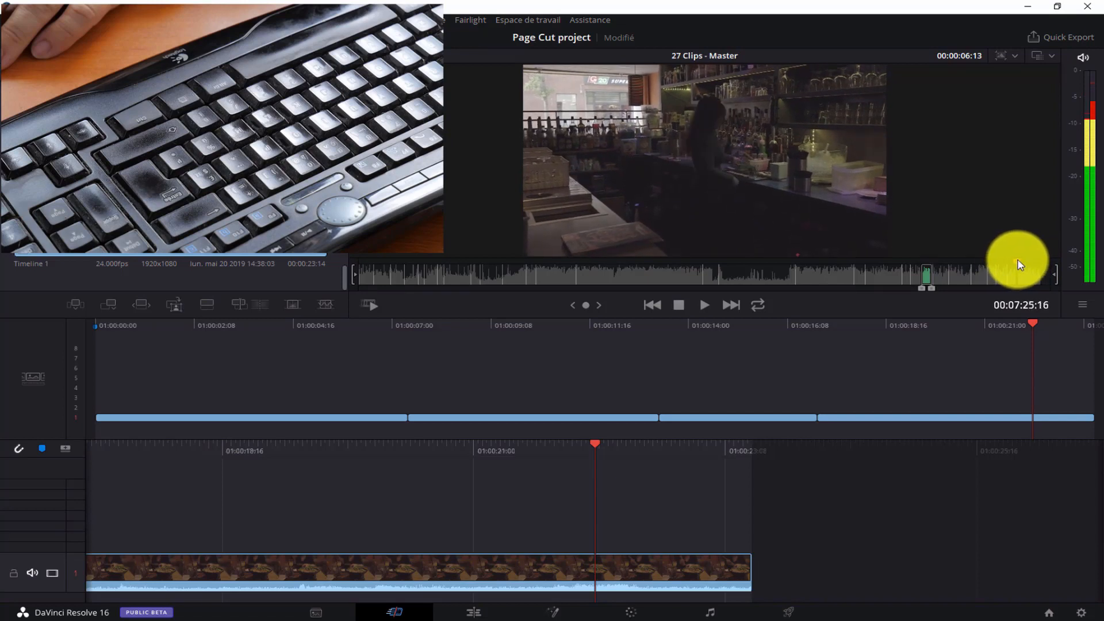
drag(1024, 259, 1016, 254)
key(Left)
key(Left)
key(Right)
key(Right)
key(Right)
key(Right)
key(Right)
key(Right)
key(Right)
key(Right)
key(Right)
key(Right)
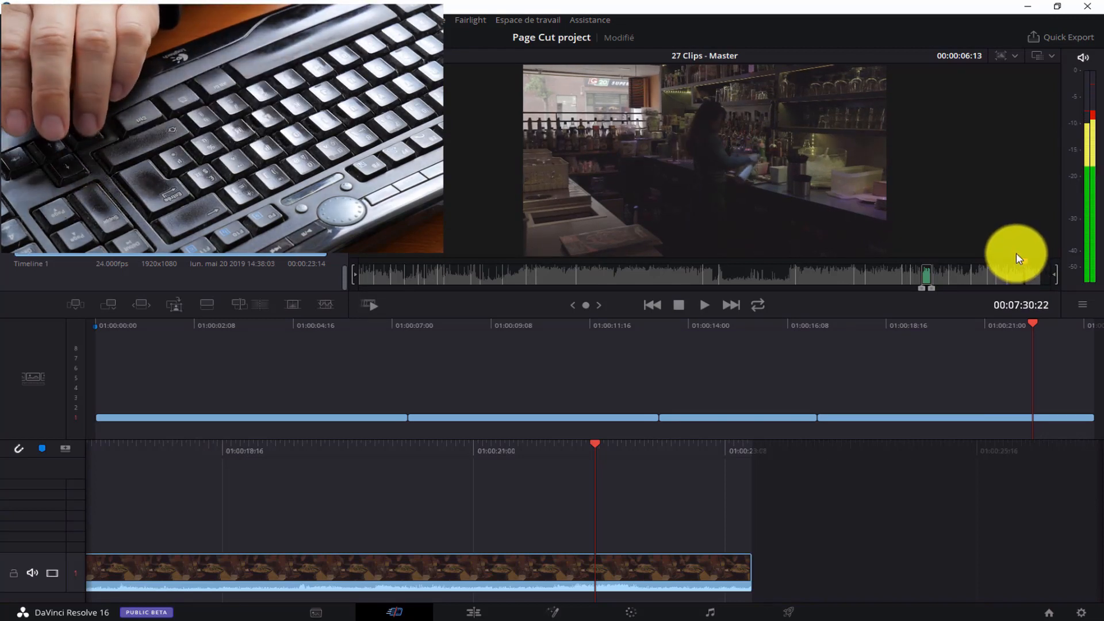
key(Left)
key(Left)
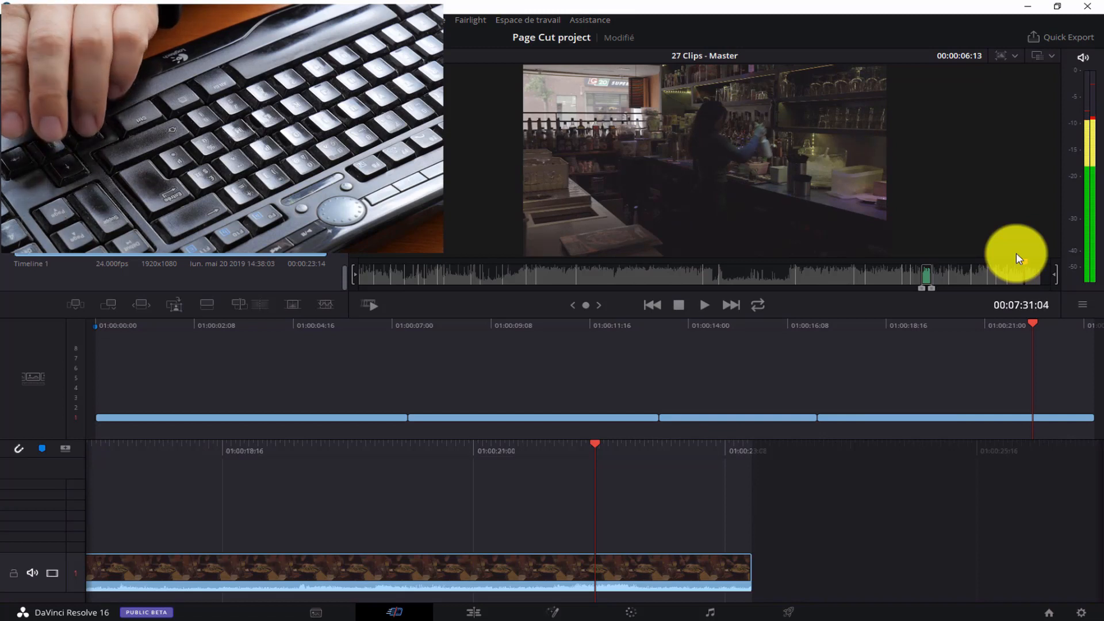
key(i)
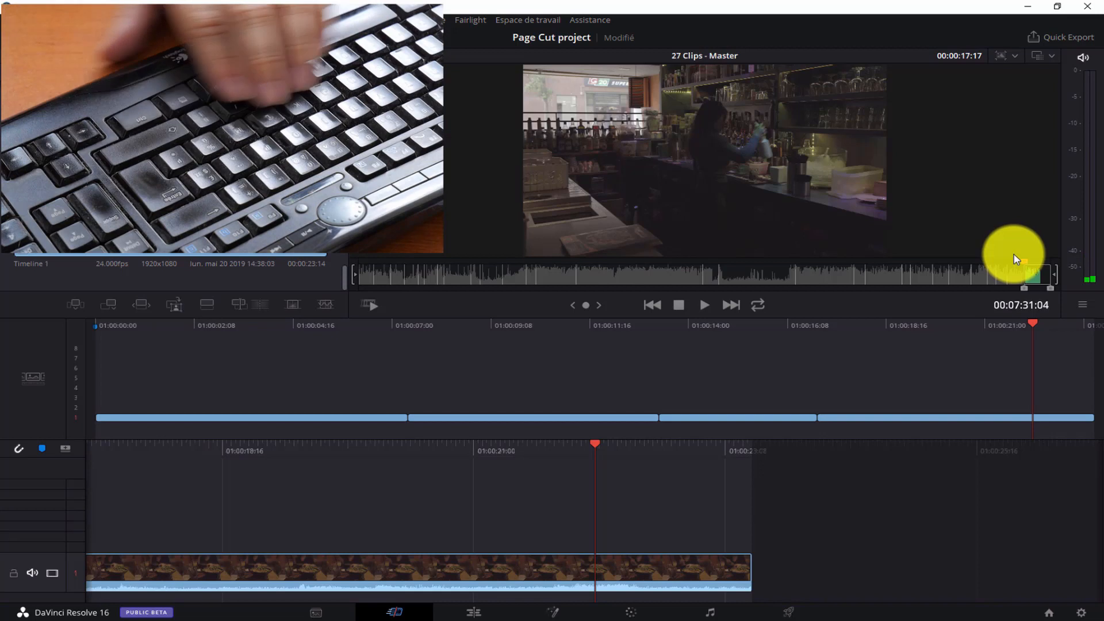
key(l)
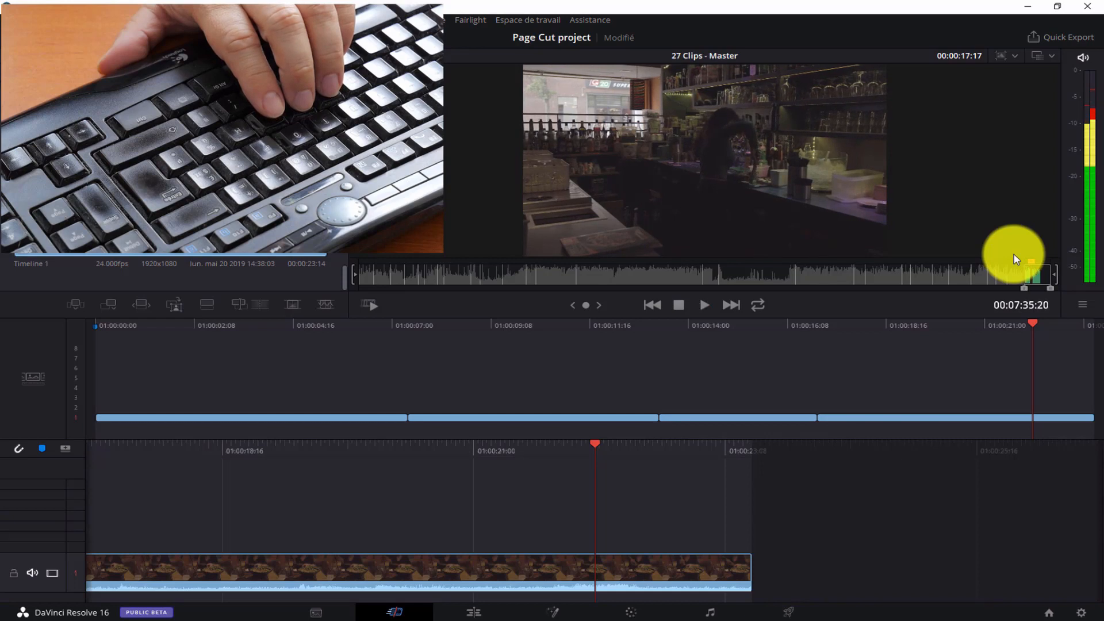
key(o)
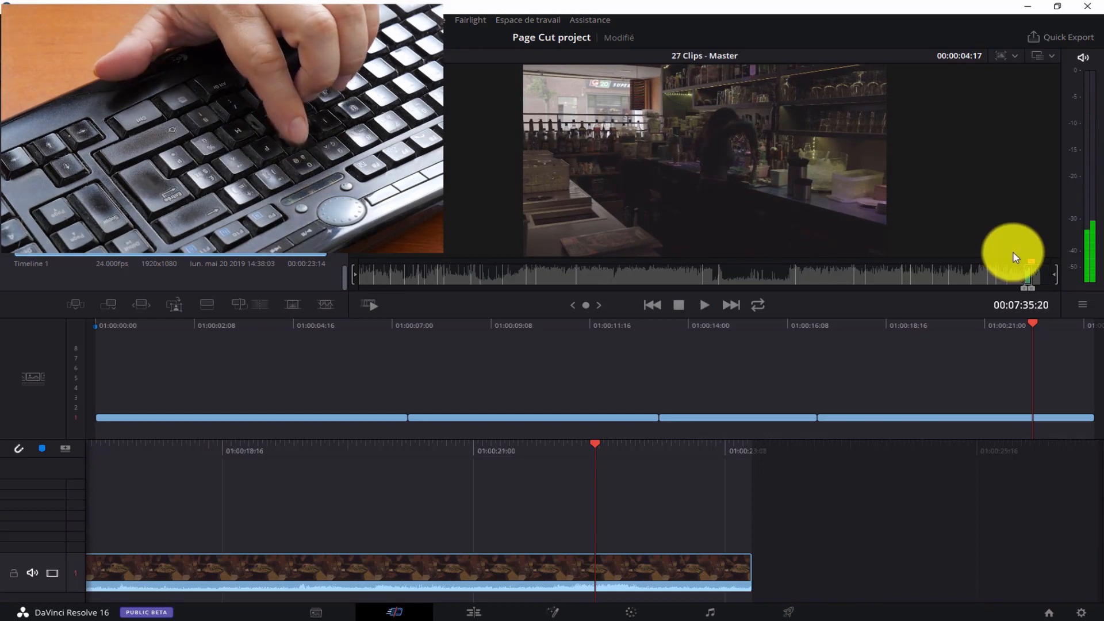
Try a smart insert of the bar clip at the cut nearest 01:00:07:17, and delete the inserted clip
drag(1035, 327, 423, 352)
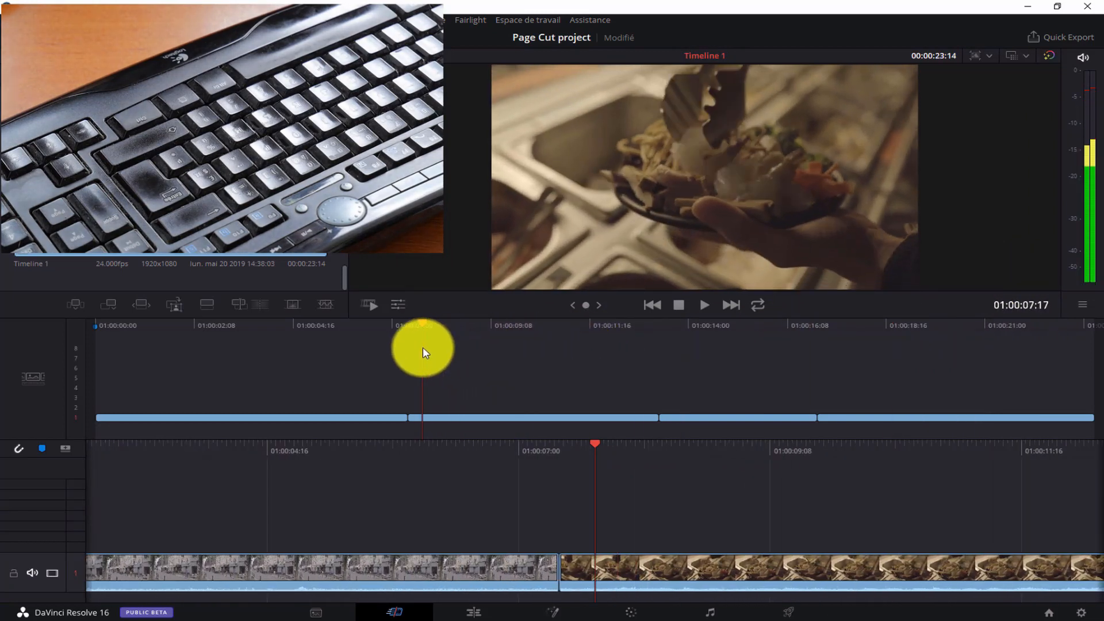
click(76, 305)
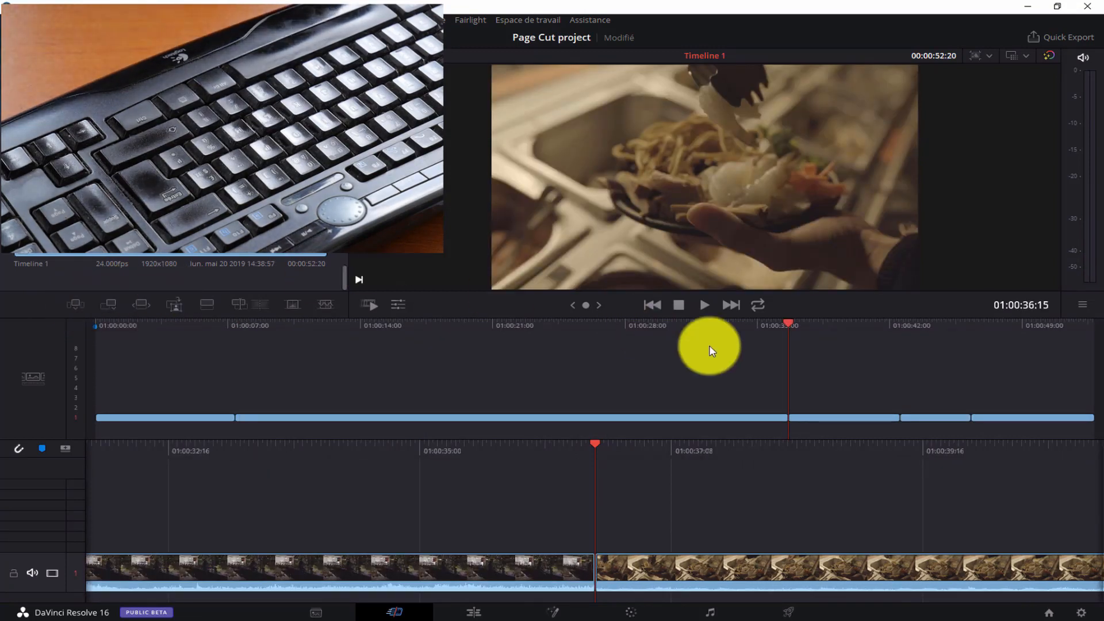
drag(788, 325, 355, 330)
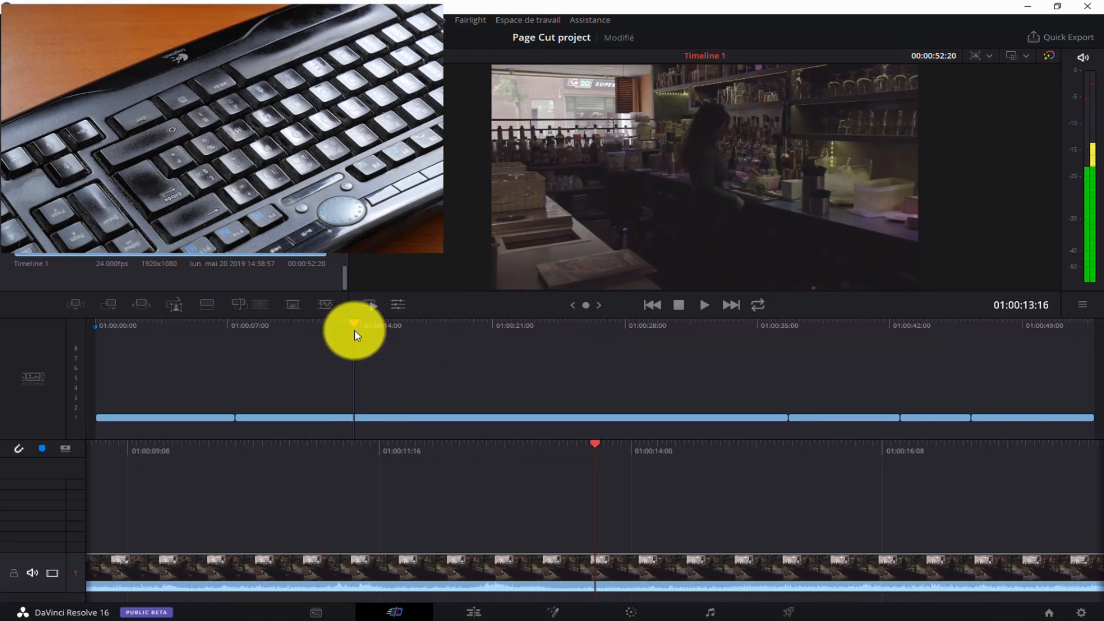
click(481, 419)
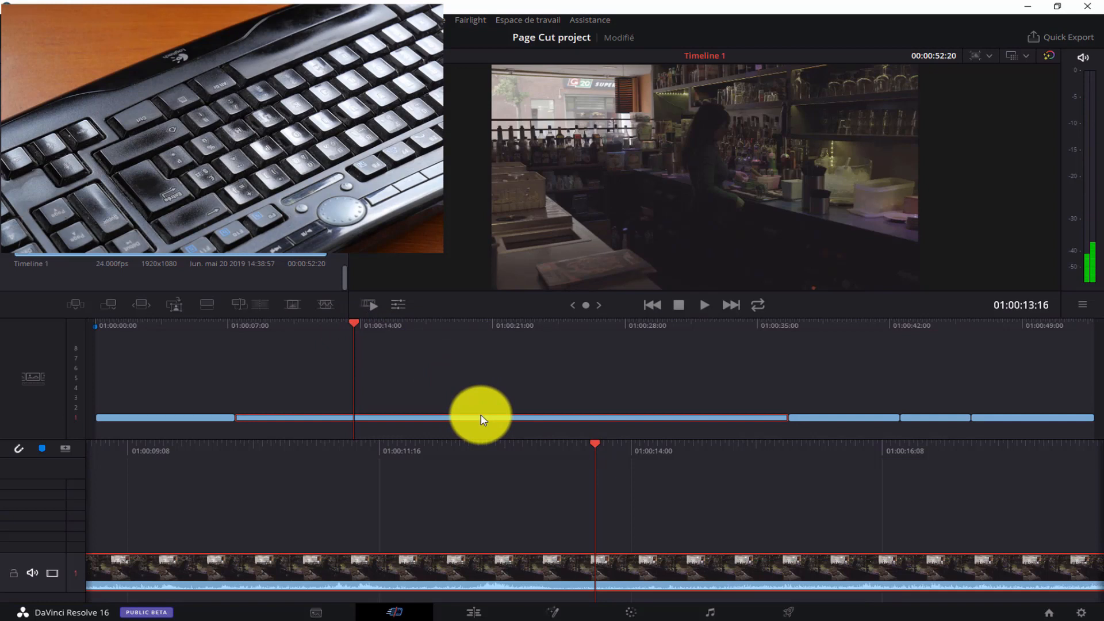
key(Delete)
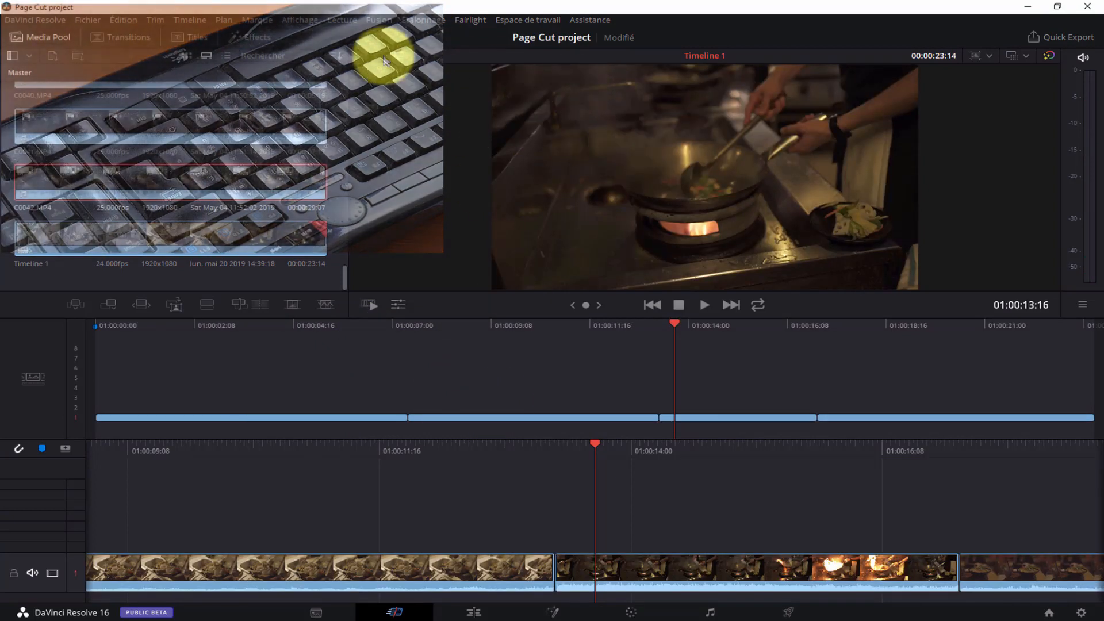
Append the bar shot's marked range from the source tape and move it directly after the street shot
click(379, 55)
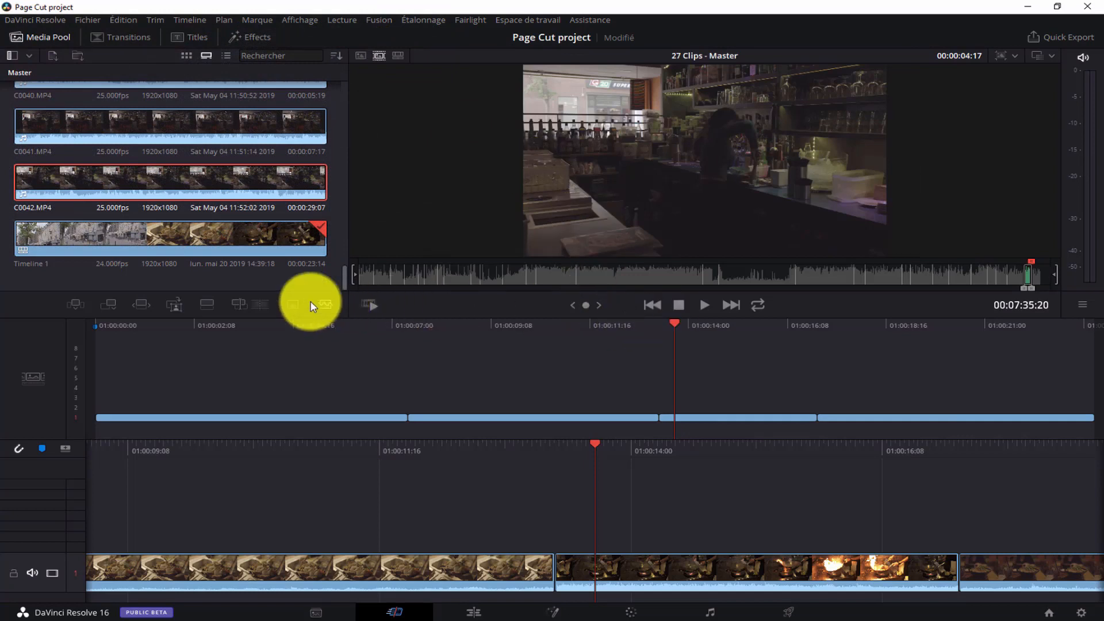
click(114, 303)
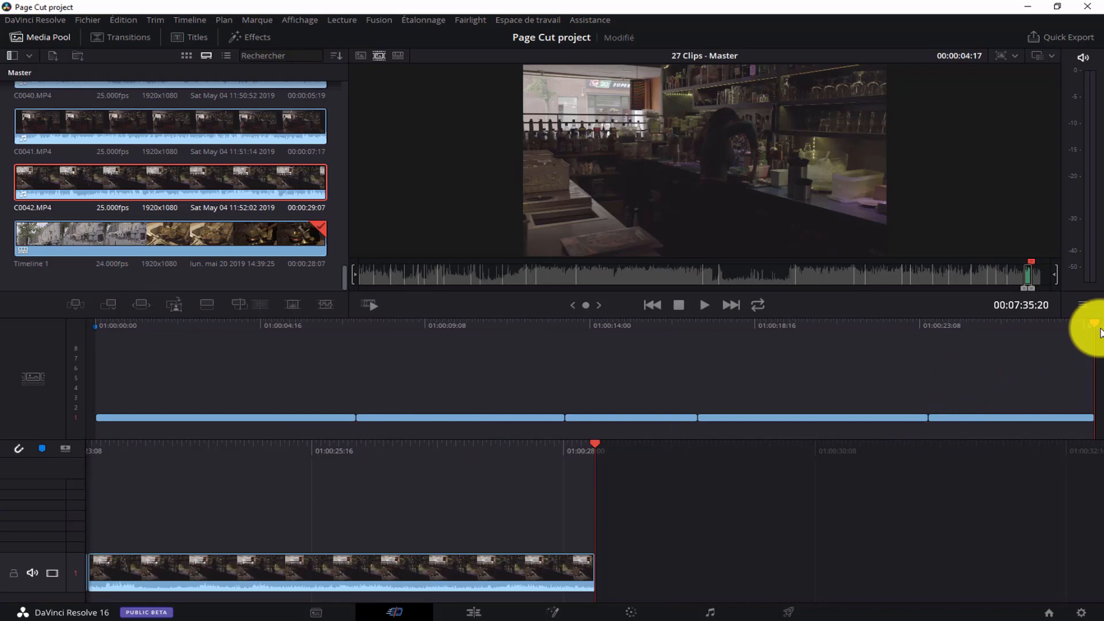
drag(1097, 327, 1013, 328)
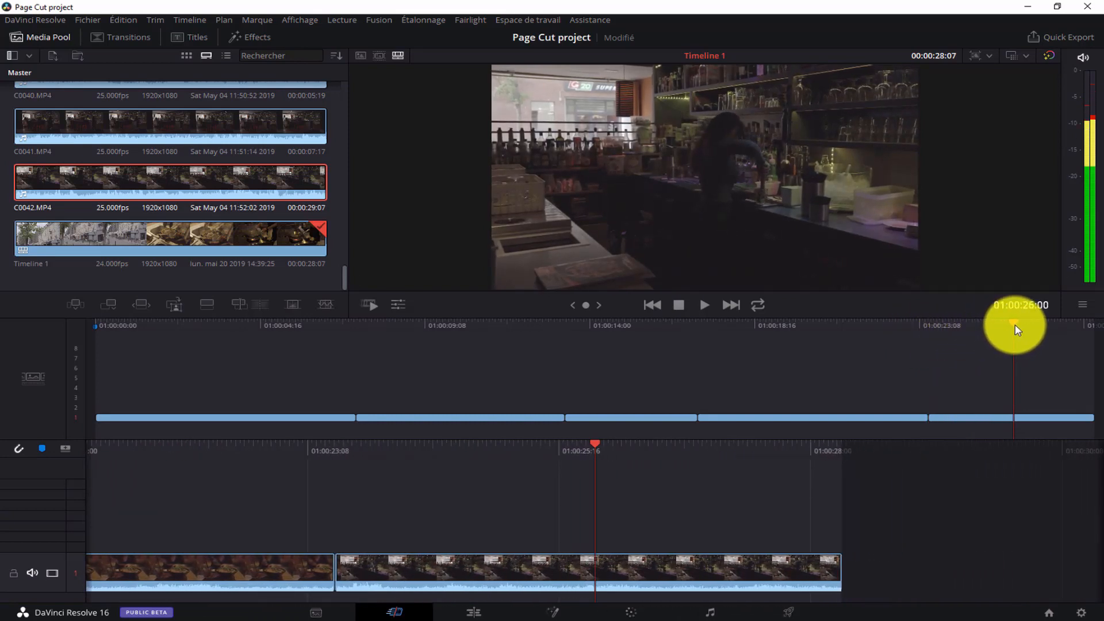
drag(998, 424, 361, 419)
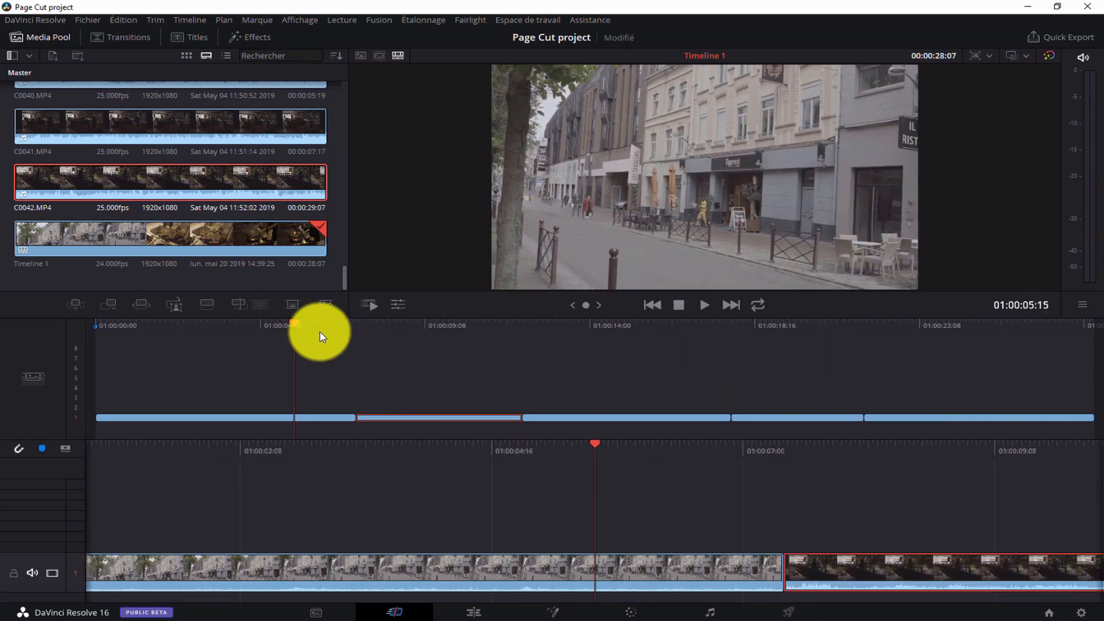
drag(292, 325, 1093, 305)
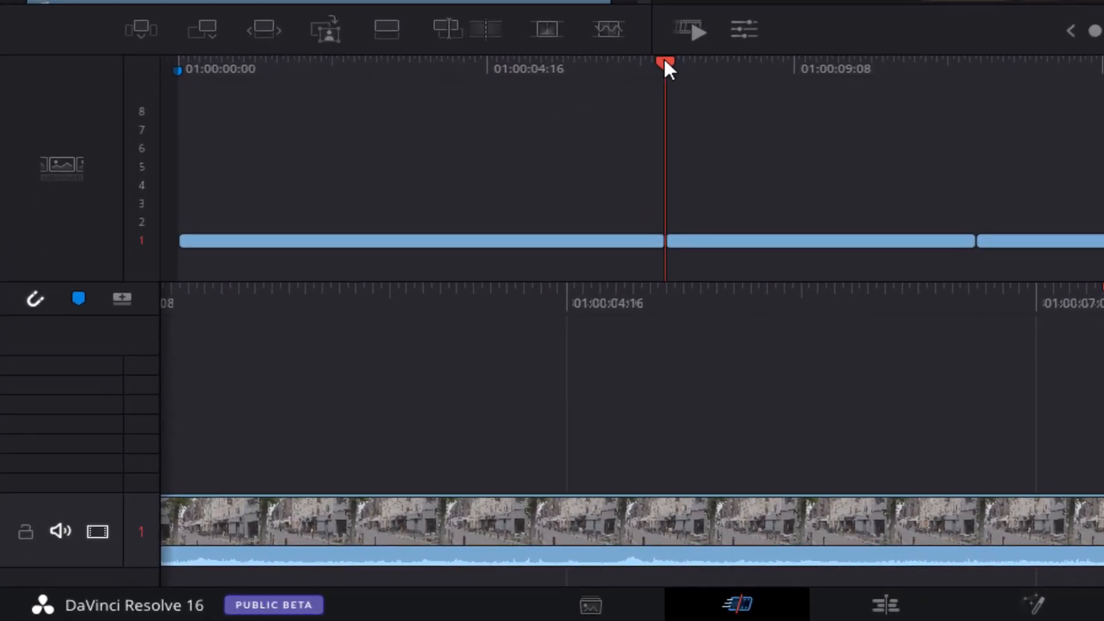
Add a dissolve at the cut between the street shot and the bar shot
drag(356, 323, 313, 335)
drag(614, 81, 669, 77)
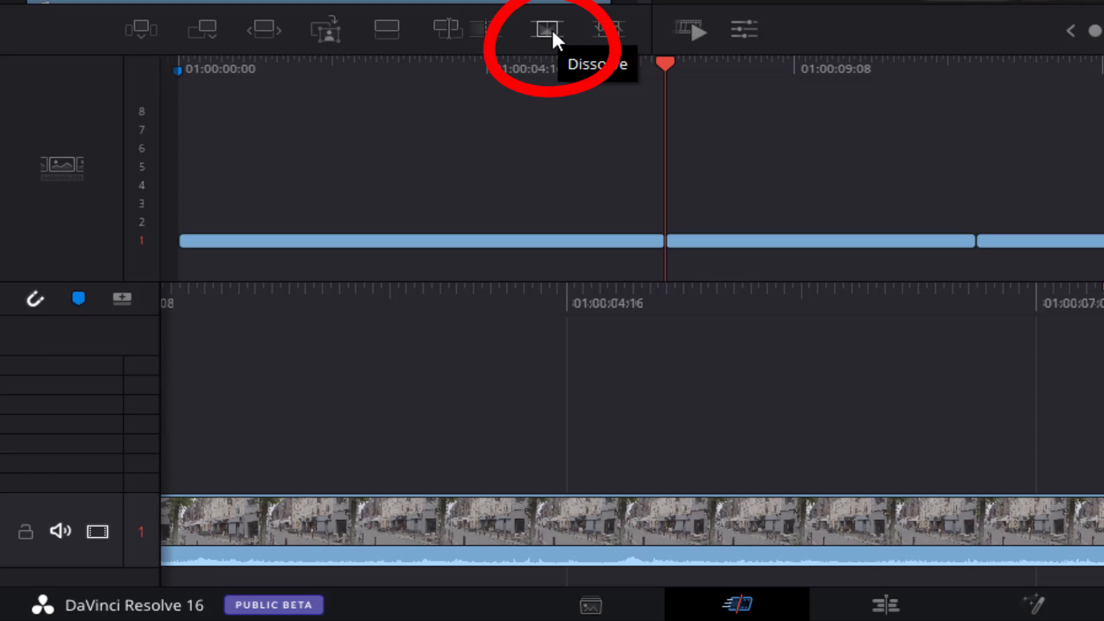
click(551, 29)
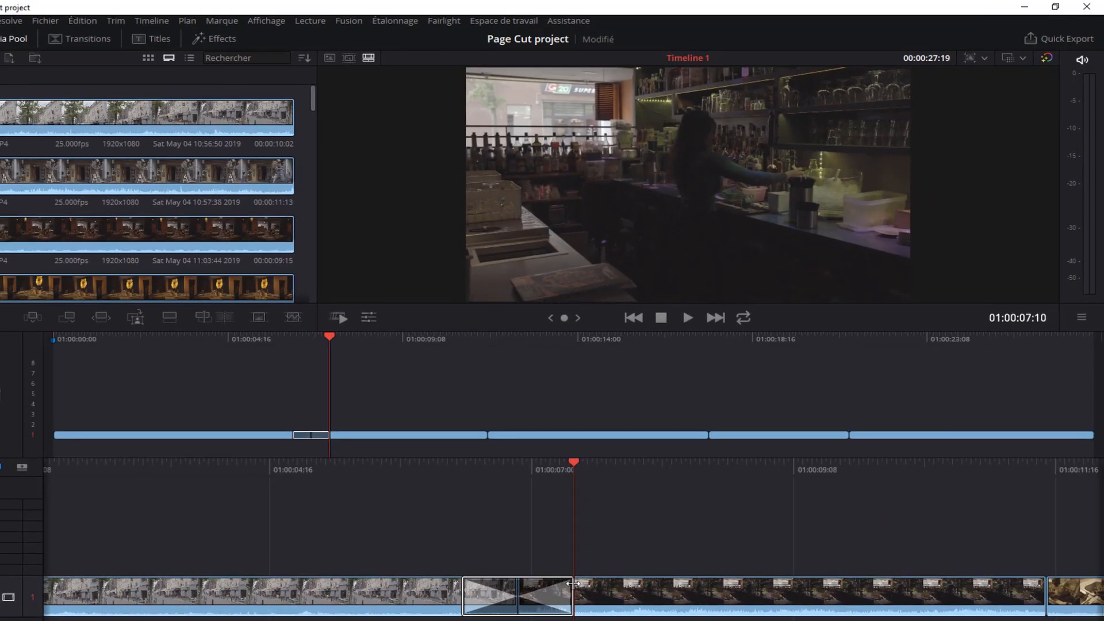
Adjust the dissolve's edge and trim the adjoining ends of the street and bar clips in the trim editor
drag(573, 593, 610, 589)
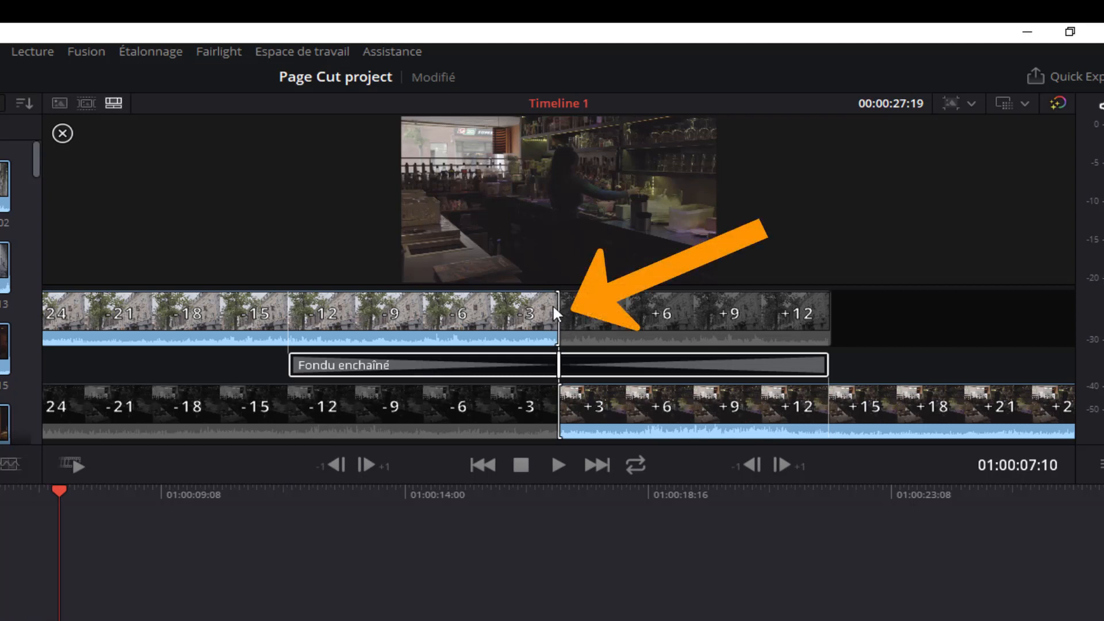
drag(560, 313, 357, 314)
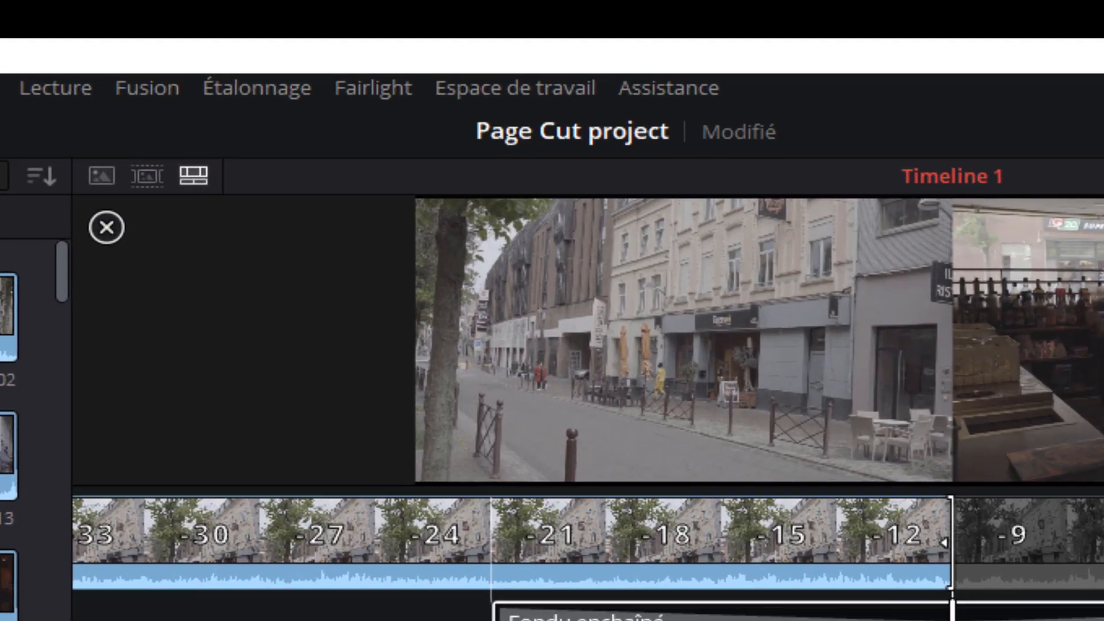
drag(609, 536, 638, 536)
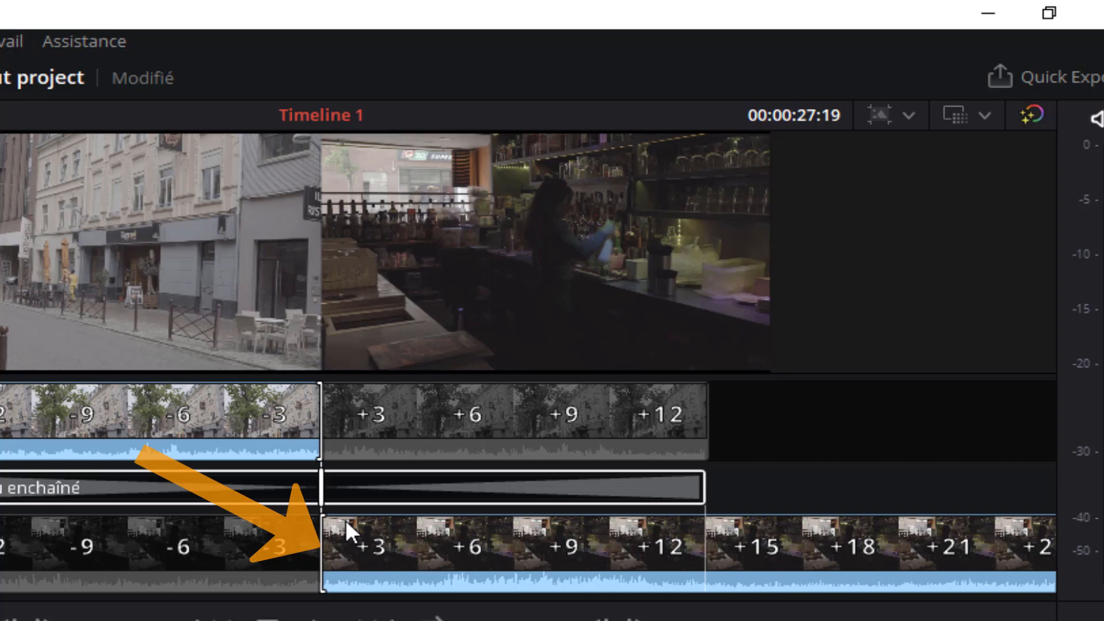
mouse_move(320, 546)
mouse_down()
mouse_move(328, 554)
mouse_move(314, 553)
mouse_up()
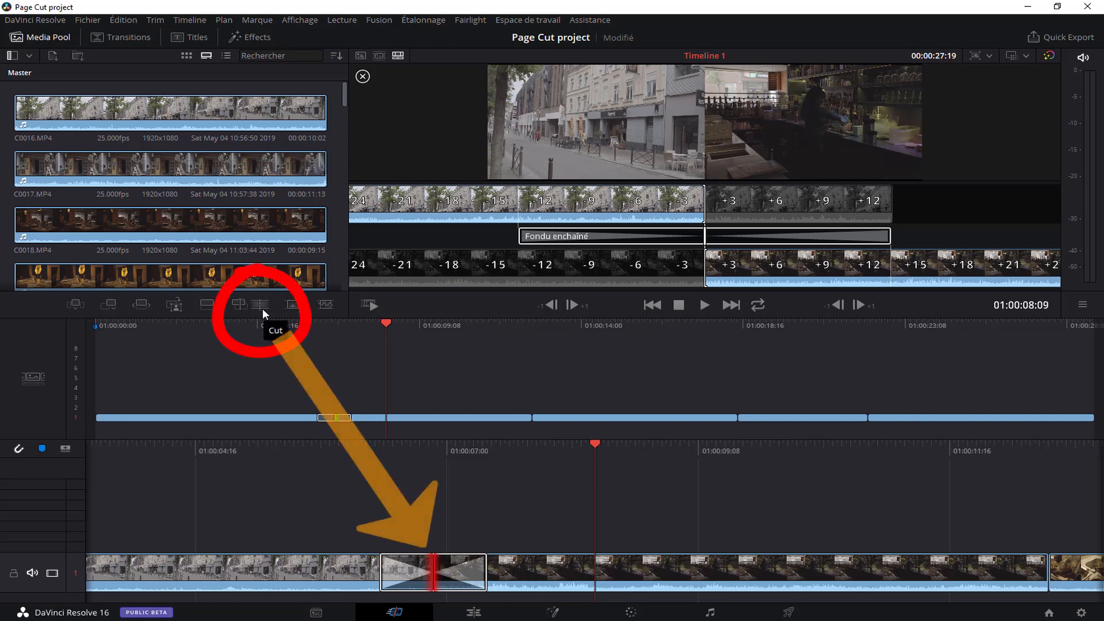
Replace the dissolve between the street and bar shots with a straight cut and review the timeline
click(262, 308)
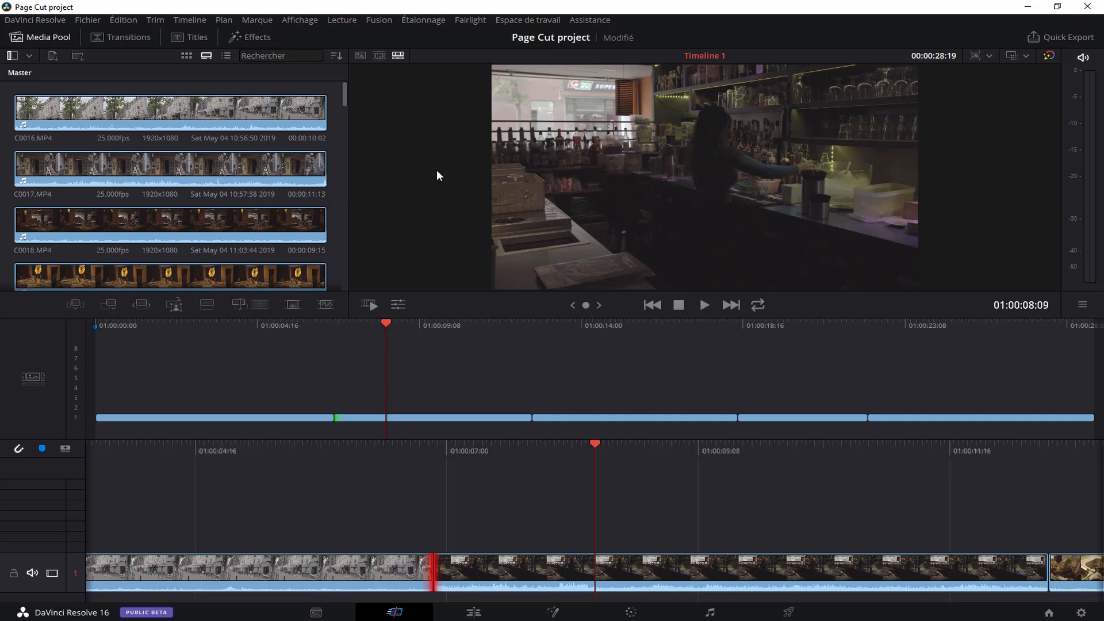
click(382, 56)
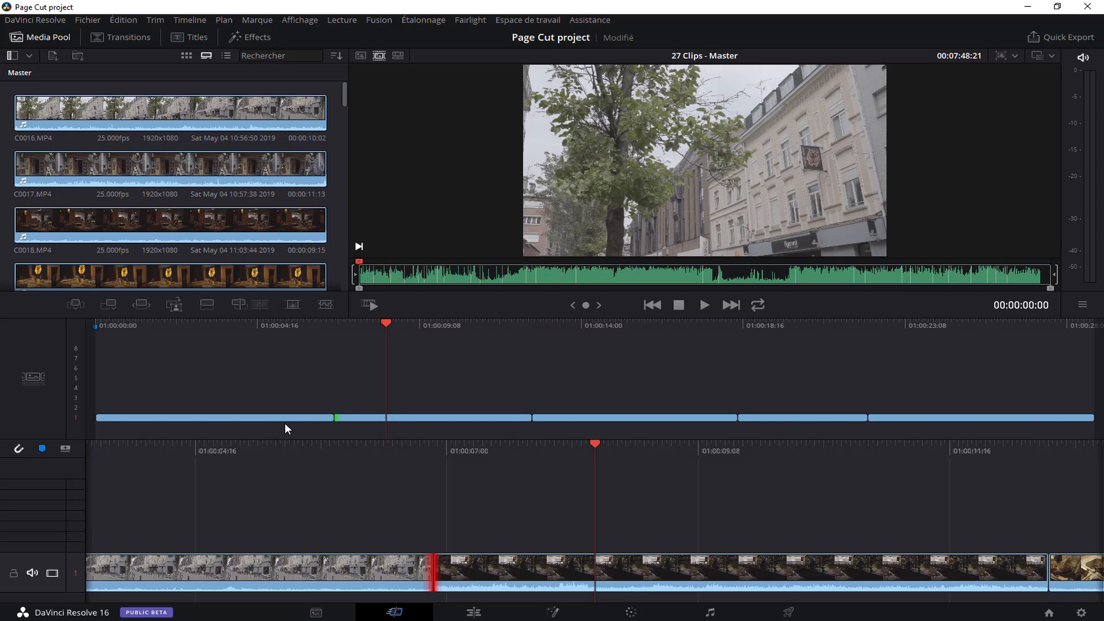
drag(381, 327, 439, 432)
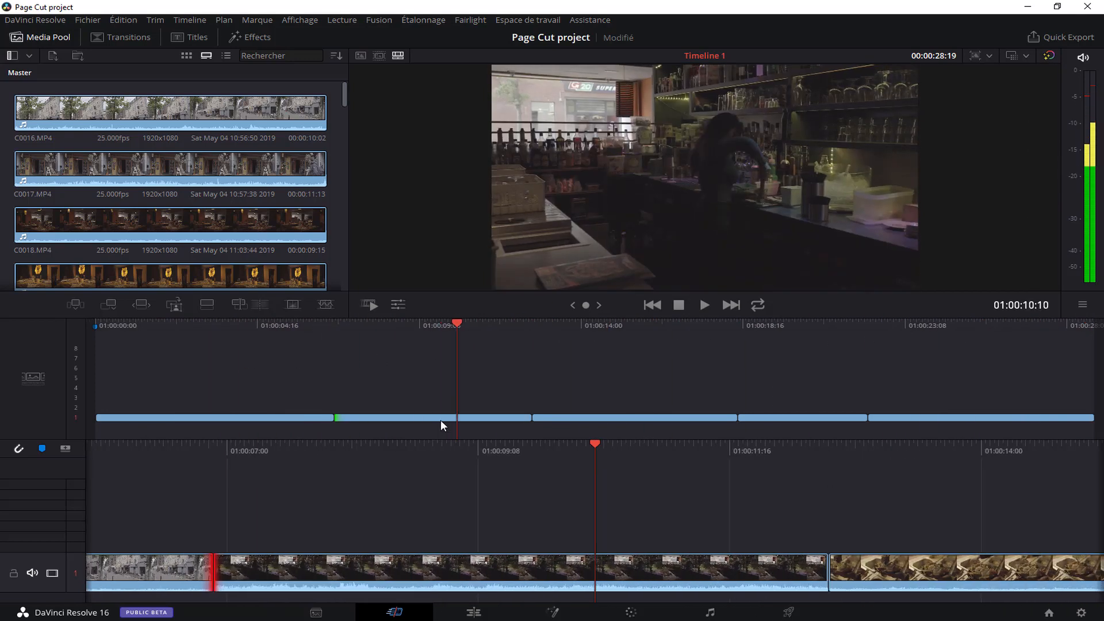
Reapply a dissolve at the street-to-bar cut and scrub through it to the next cut
drag(456, 324, 336, 360)
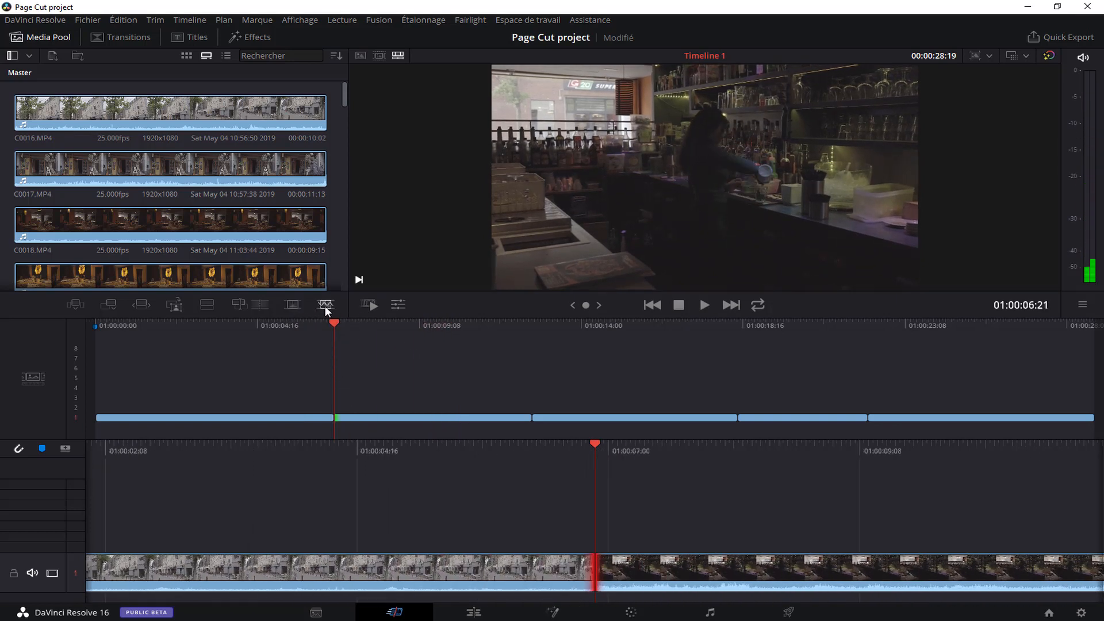
click(294, 306)
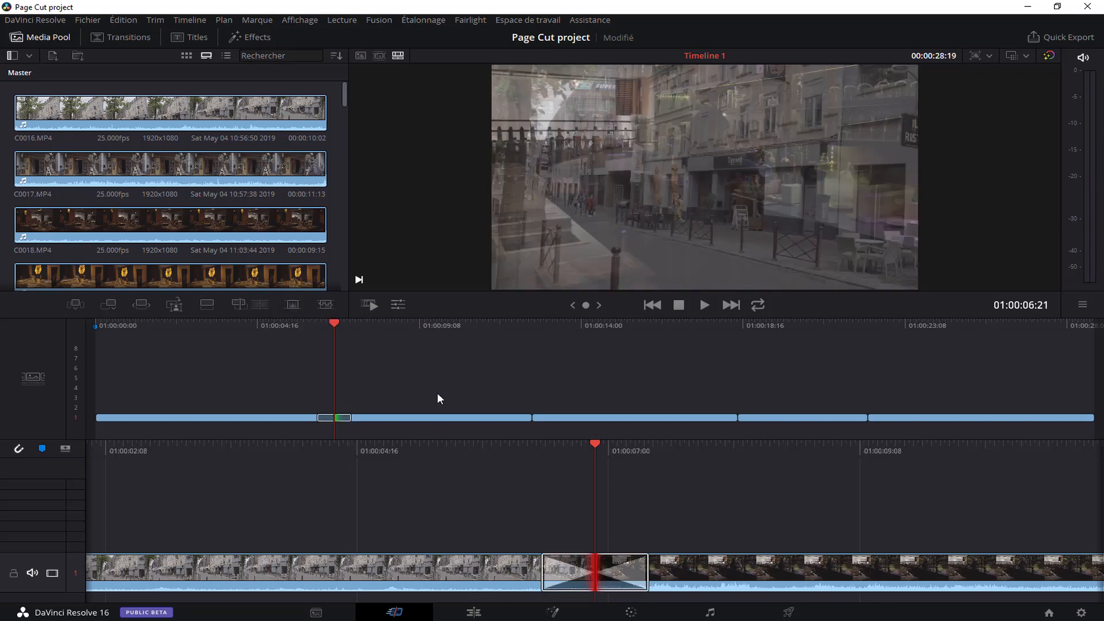
drag(331, 322, 531, 319)
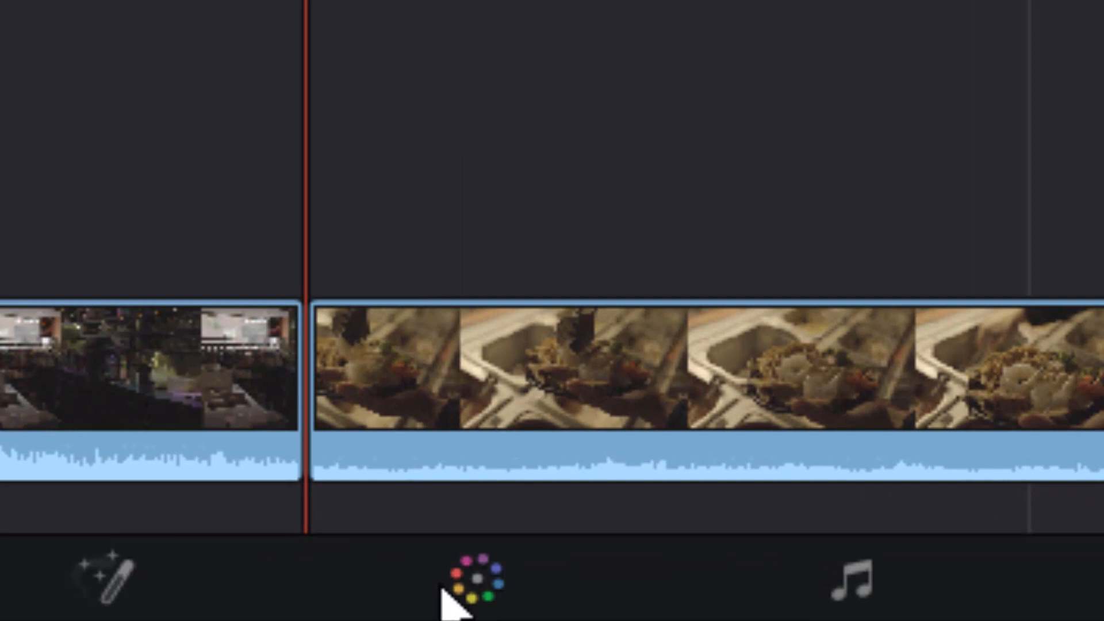
View timeline clips 03, 04 and 05 on the Color page and return to the Cut page
click(624, 613)
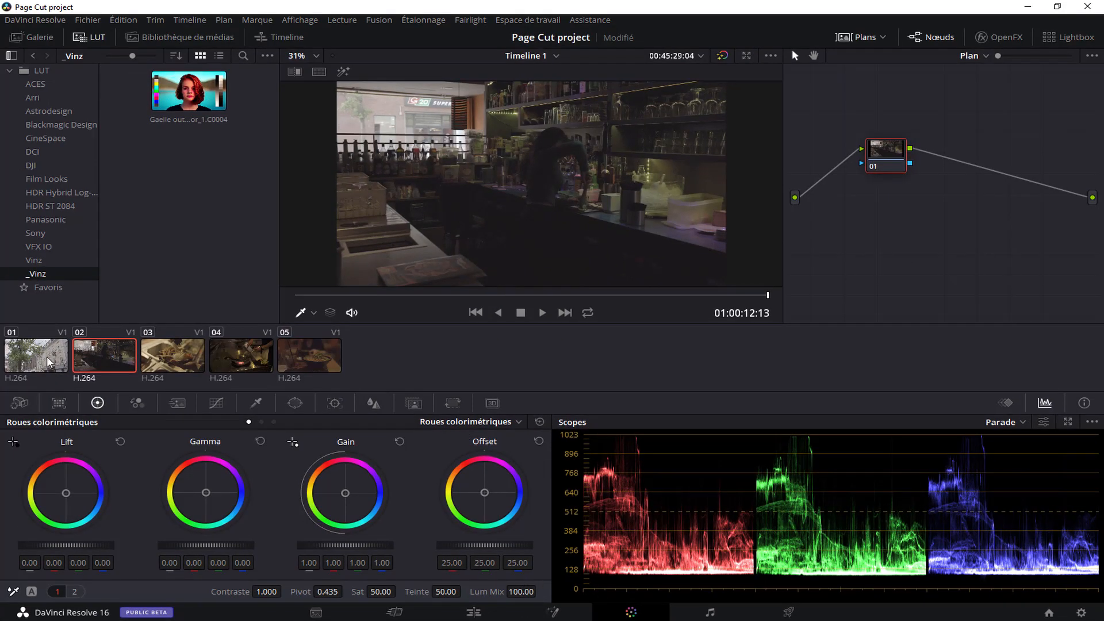
click(154, 359)
click(235, 365)
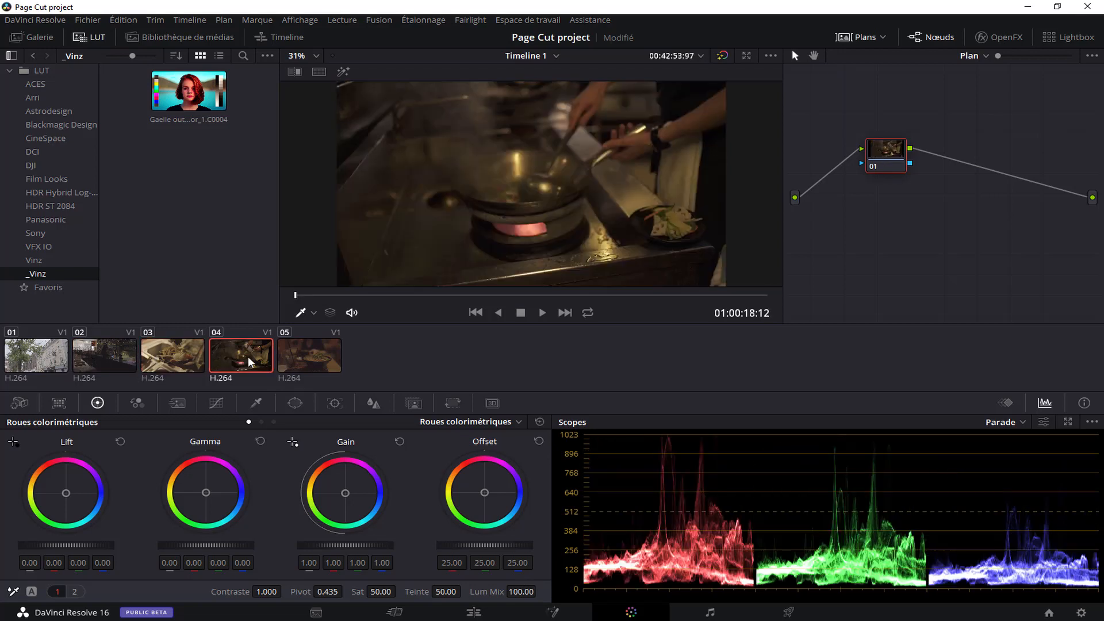
click(305, 357)
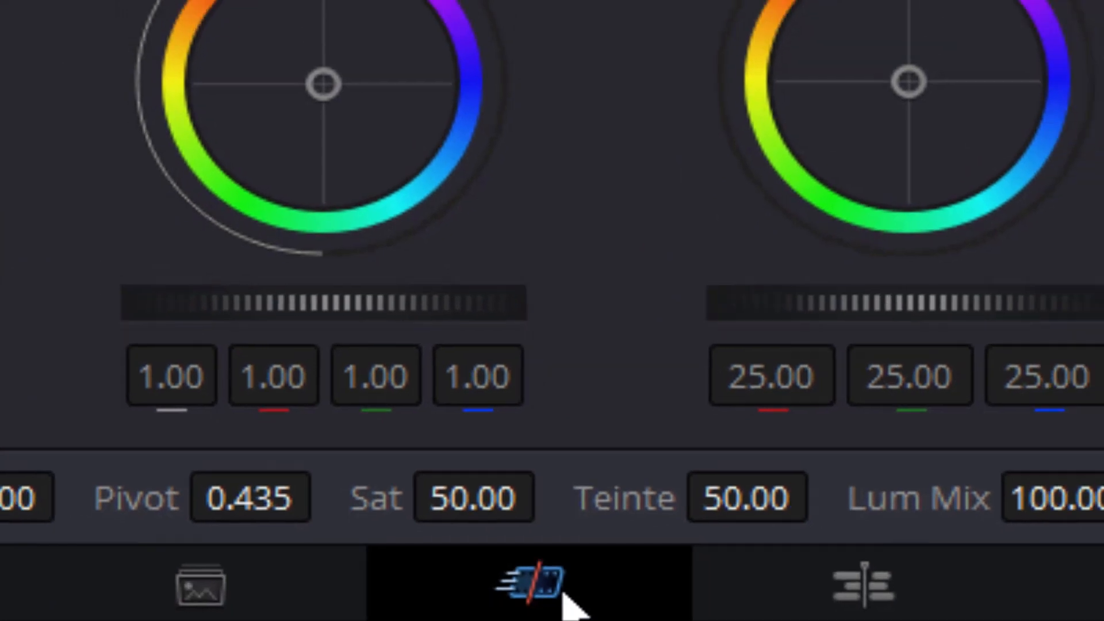
click(583, 601)
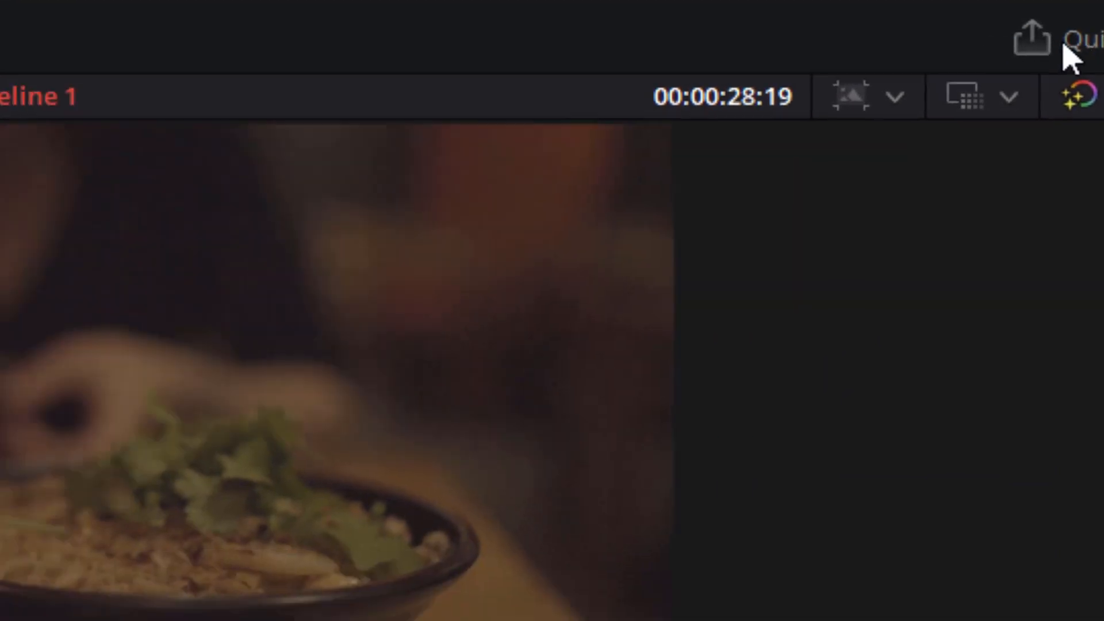
Look through the Quick Export presets for YouTube, Vimeo and H.264, and cancel without exporting
click(931, 123)
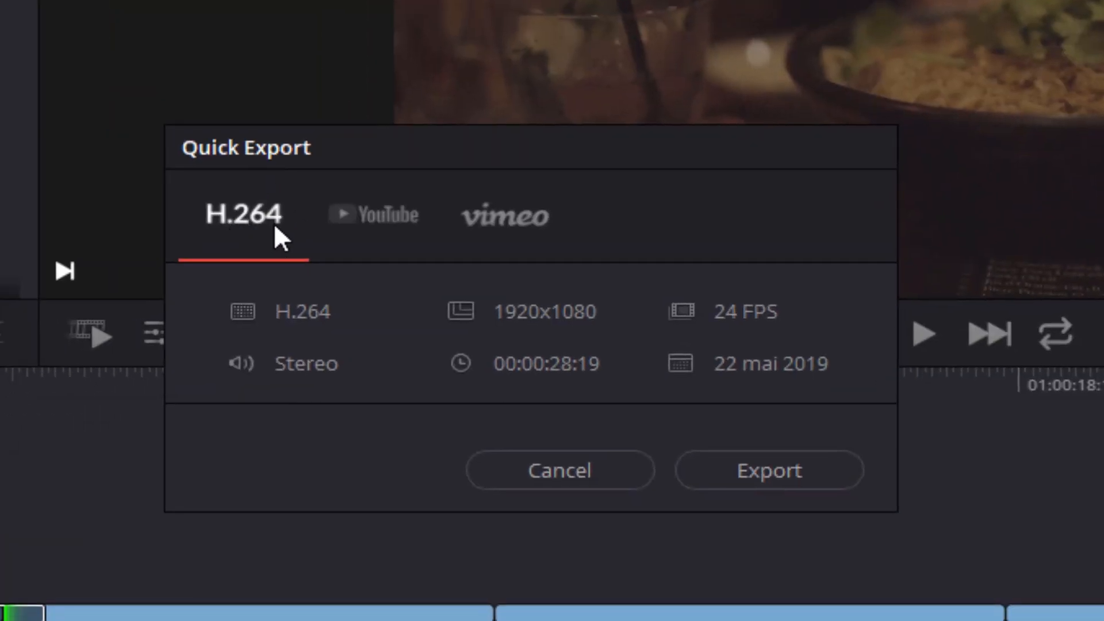
click(379, 216)
click(511, 229)
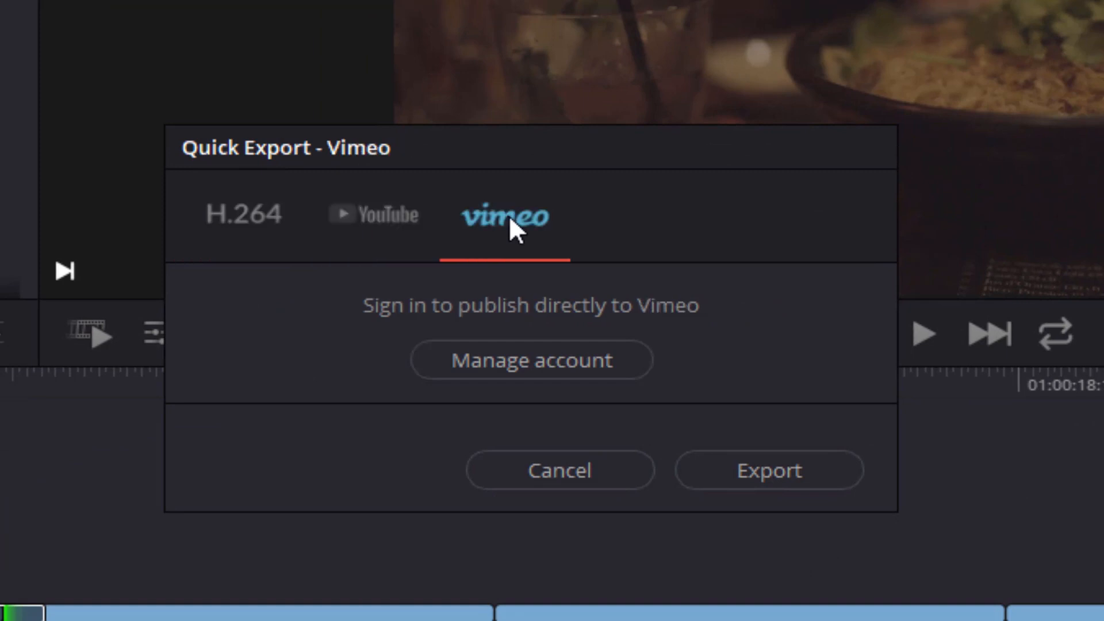
click(274, 231)
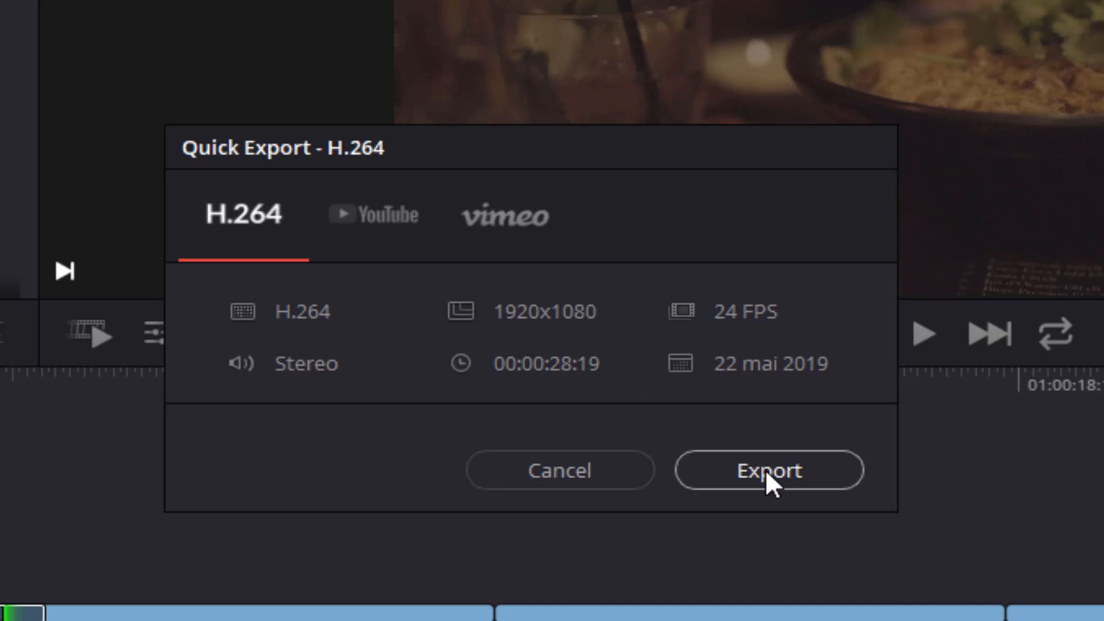
click(535, 480)
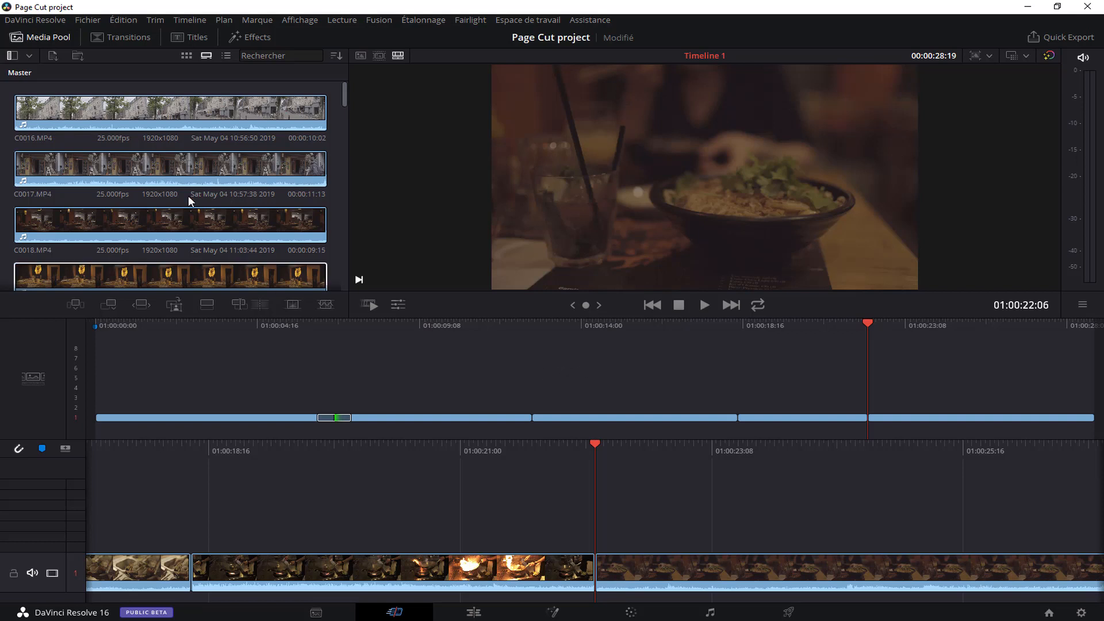
Browse the video transitions library through the dissolve, iris and motion categories
click(129, 37)
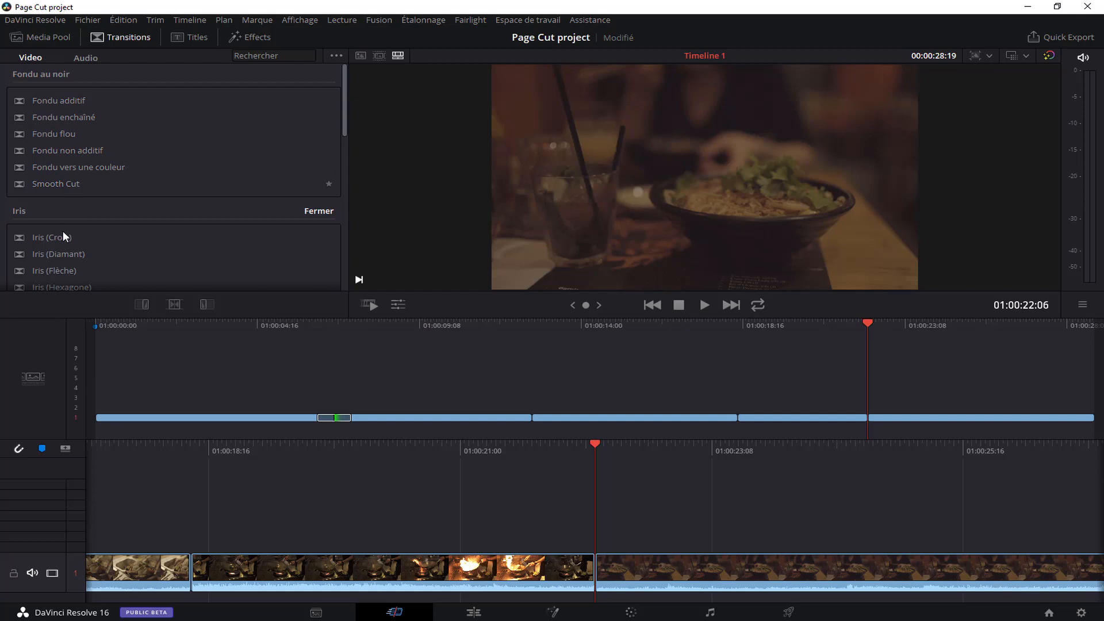
scroll(63, 239, down, 3)
scroll(123, 236, down, 4)
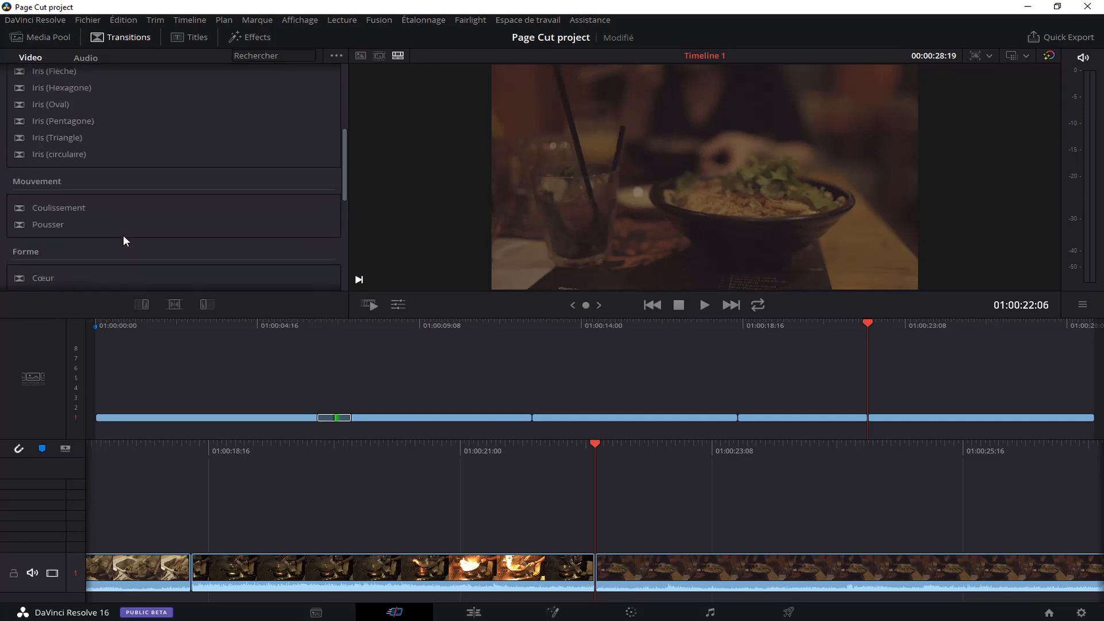
scroll(123, 236, up, 7)
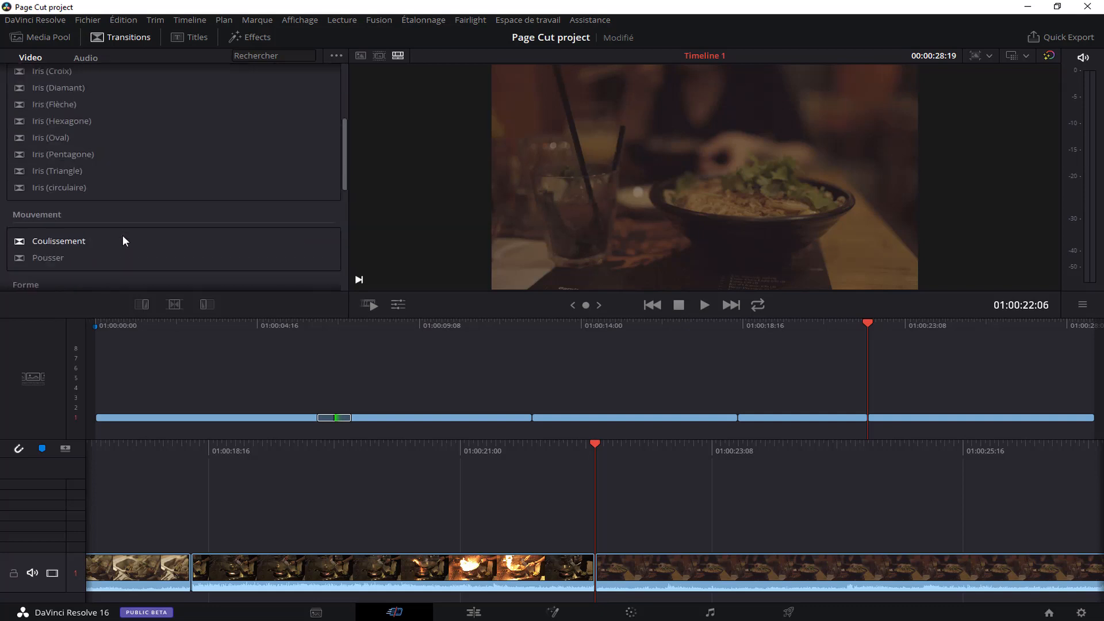
scroll(121, 237, down, 5)
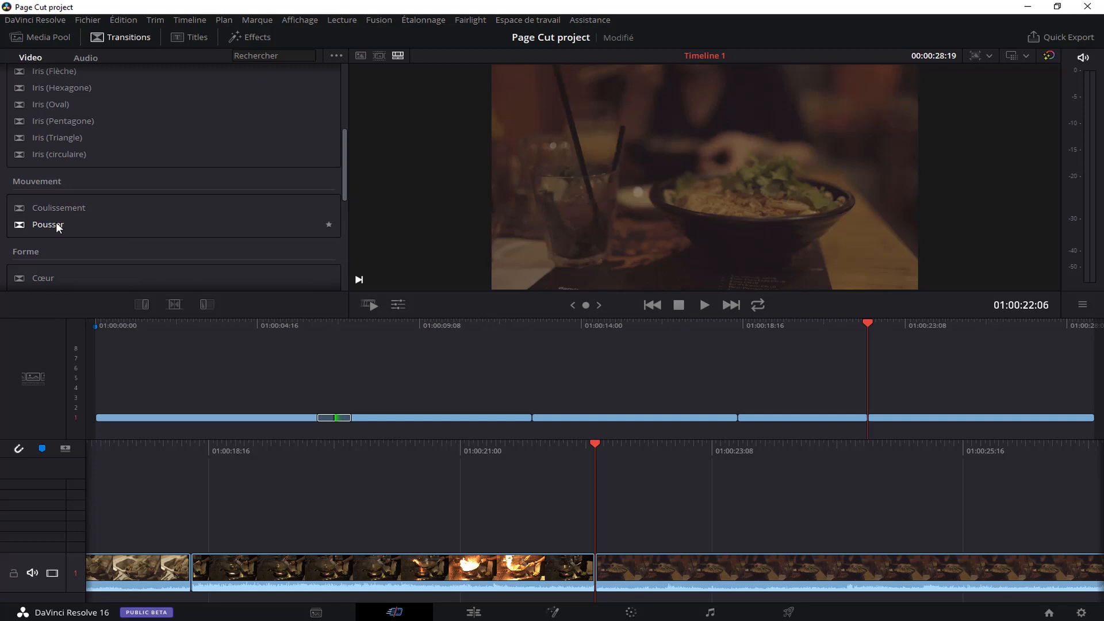
Add a Texte title from the titles library to video track 2, spanning the street-to-bar dissolve
click(197, 37)
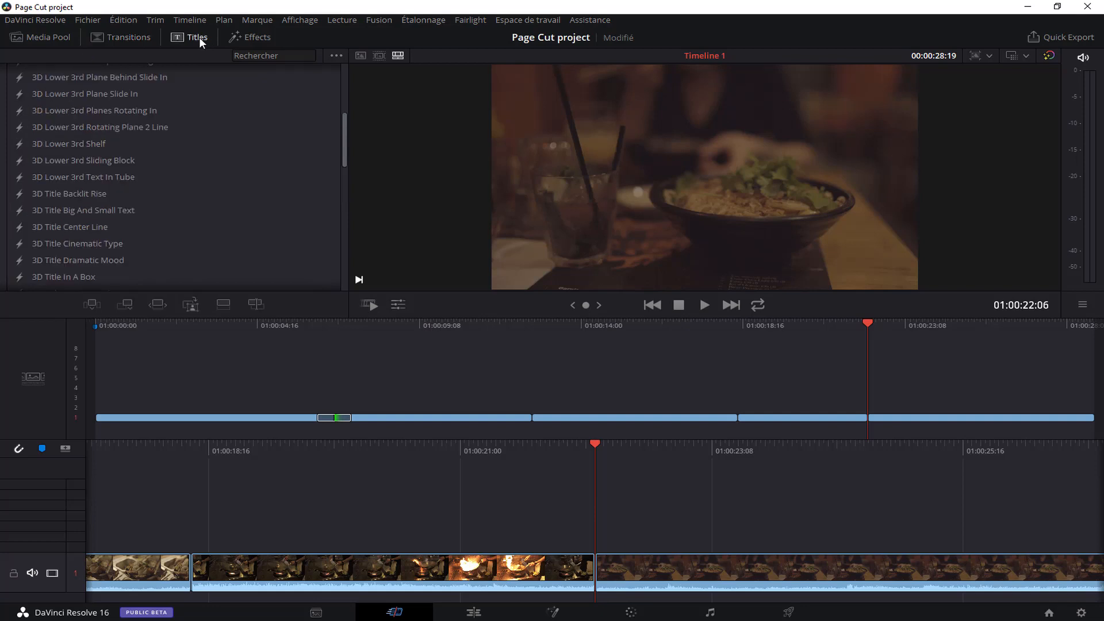
scroll(127, 129, down, 2)
scroll(132, 141, up, 6)
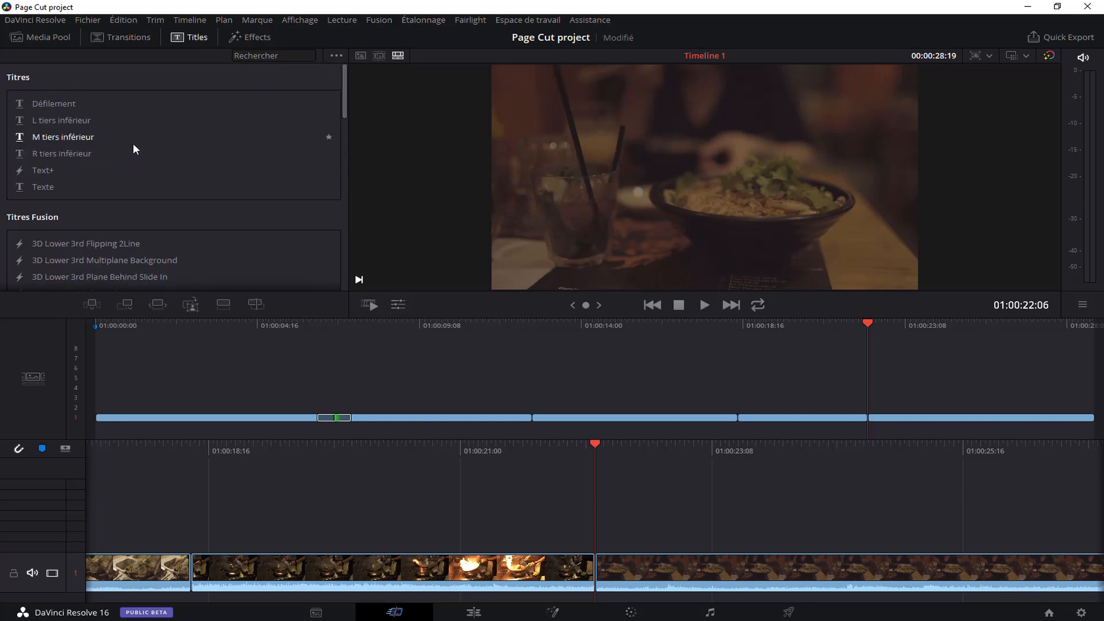
click(46, 186)
drag(298, 333, 290, 408)
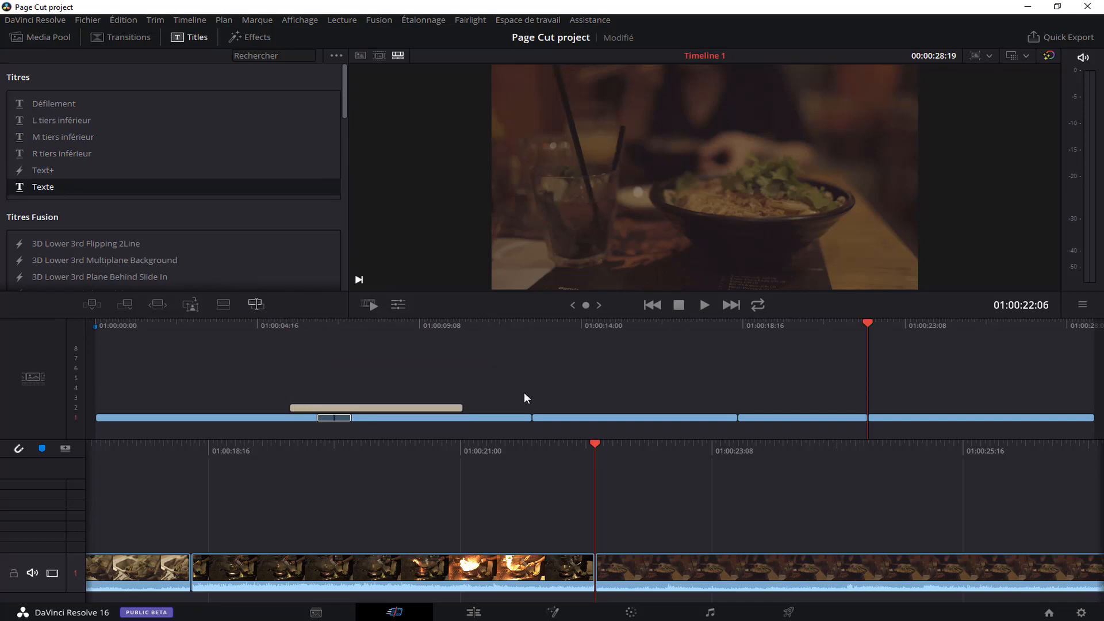
Move the playhead to 01:00:08:07 and replace the title's text in the viewer with "Mon titre"
drag(870, 322, 384, 361)
click(704, 181)
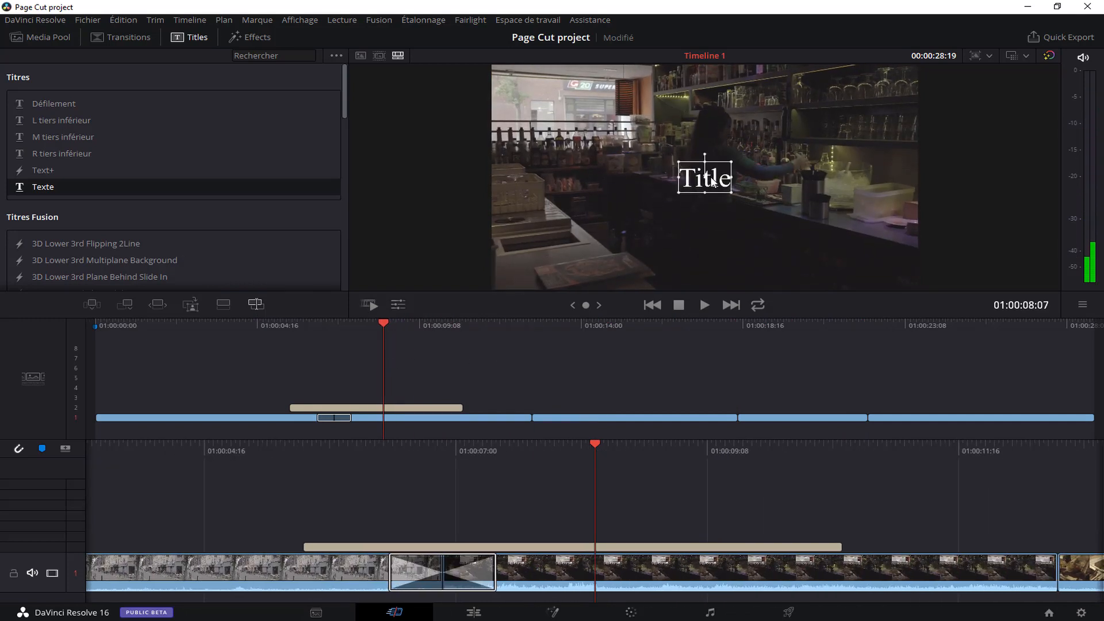
double_click(713, 182)
text(M)
key(ctrl+a)
text(L)
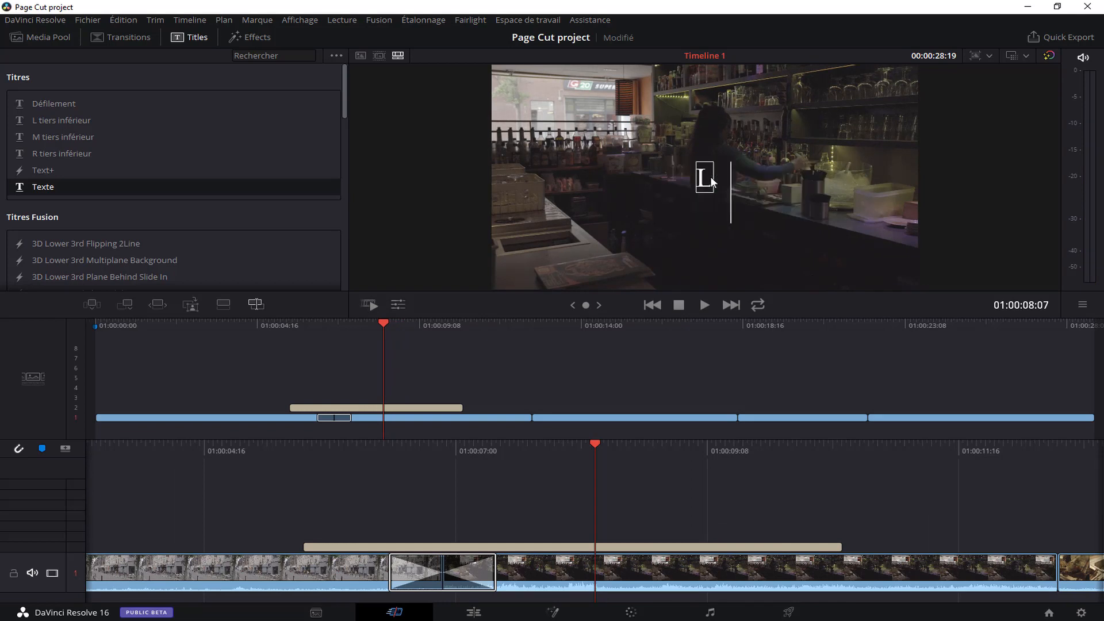
text(Mon)
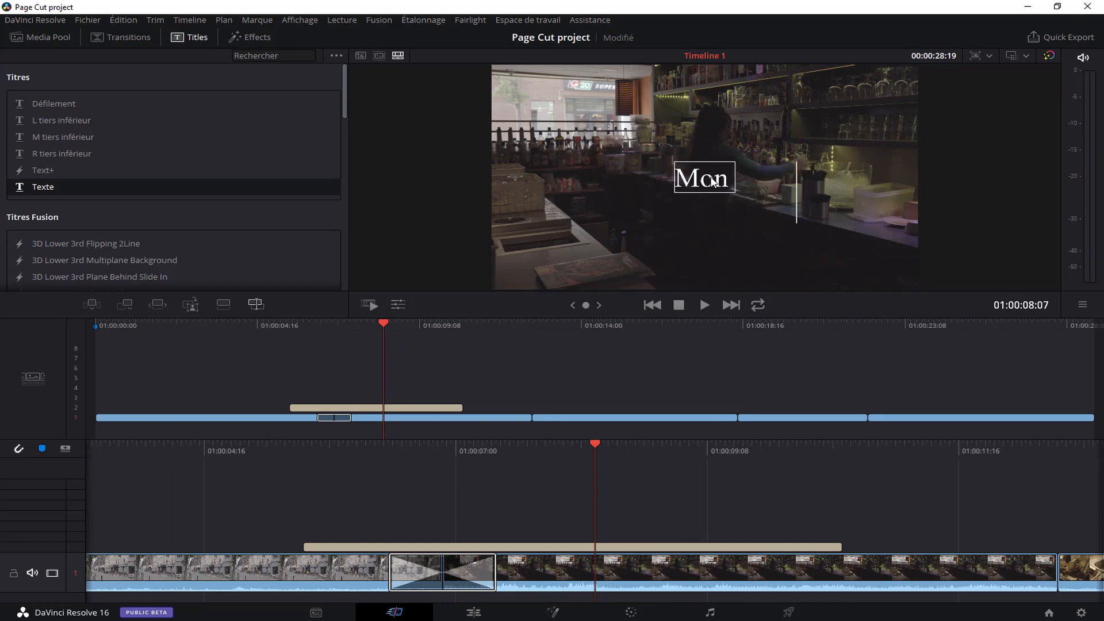
text( titre)
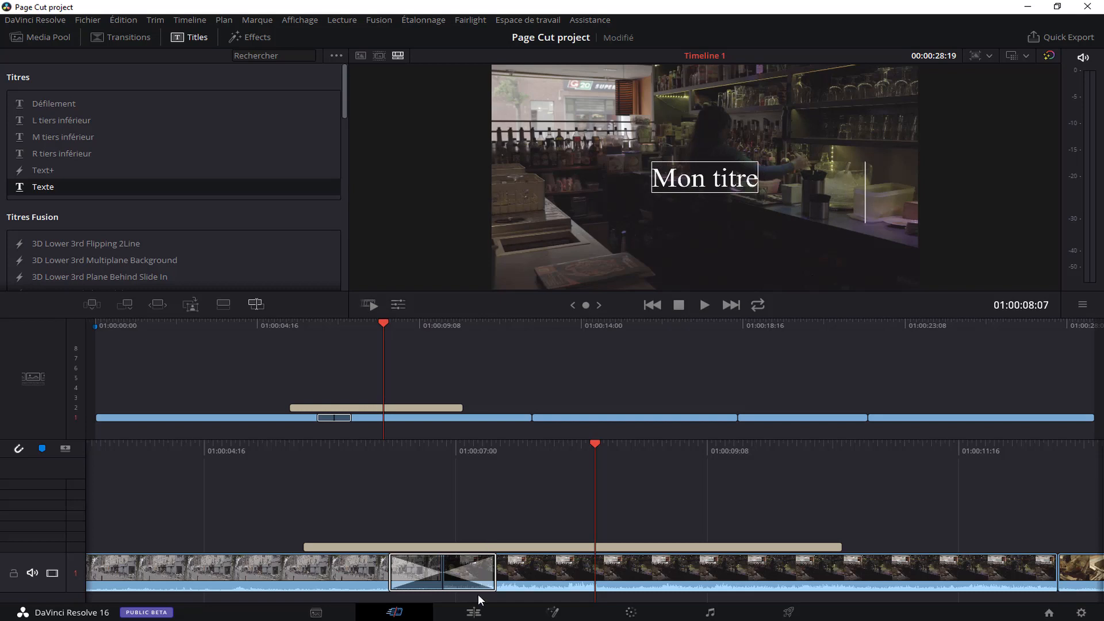
Set the title's size (Taille) to 309 on the Edit page and return to the Cut page
click(475, 611)
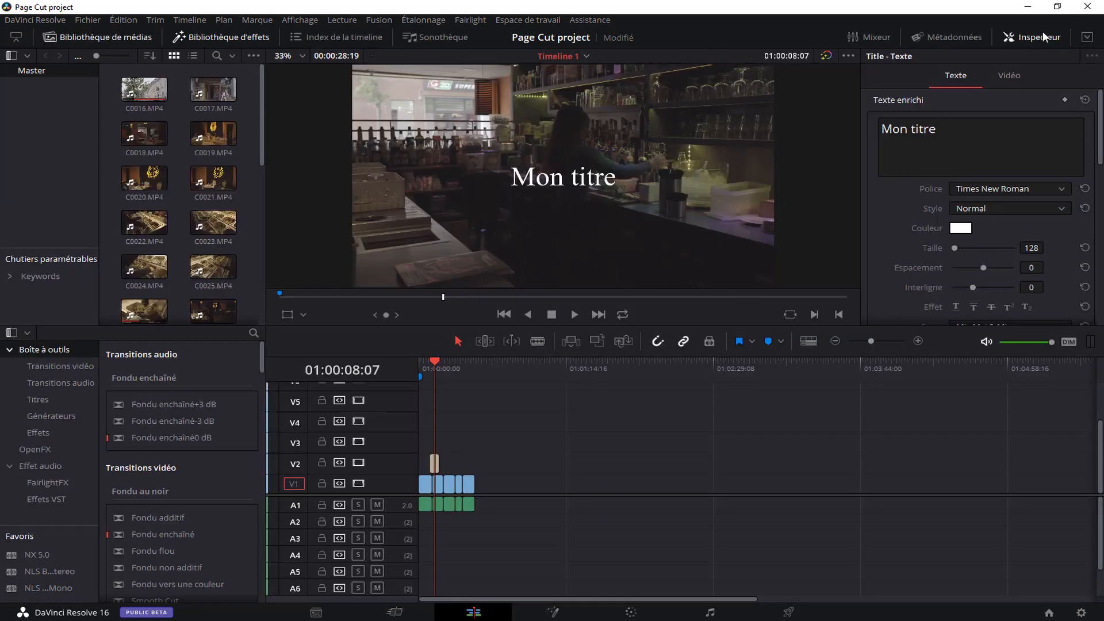
click(1026, 36)
click(1026, 36)
click(978, 188)
click(978, 190)
drag(950, 248, 954, 246)
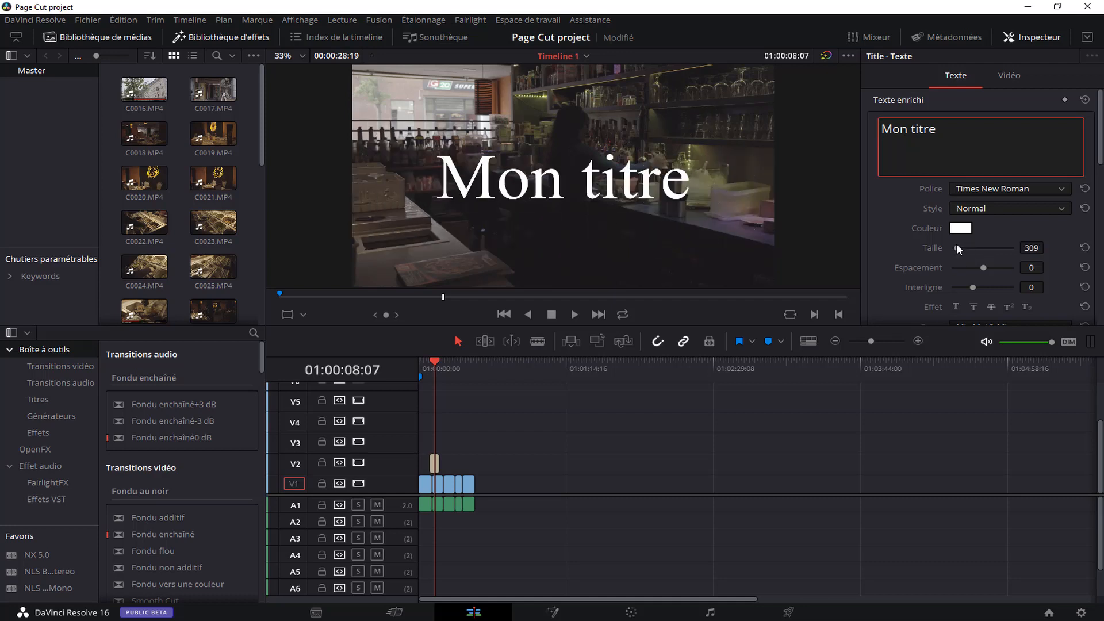
click(396, 611)
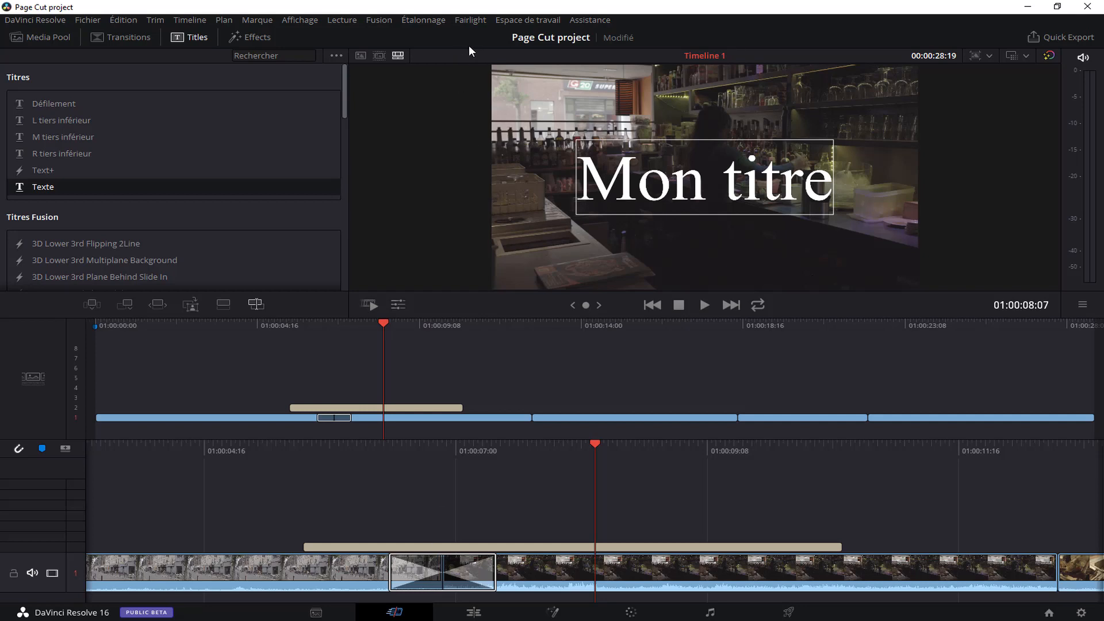
Apply the Flou gaussien effect from ResolveFX Flou to the bar clip under the title
click(253, 37)
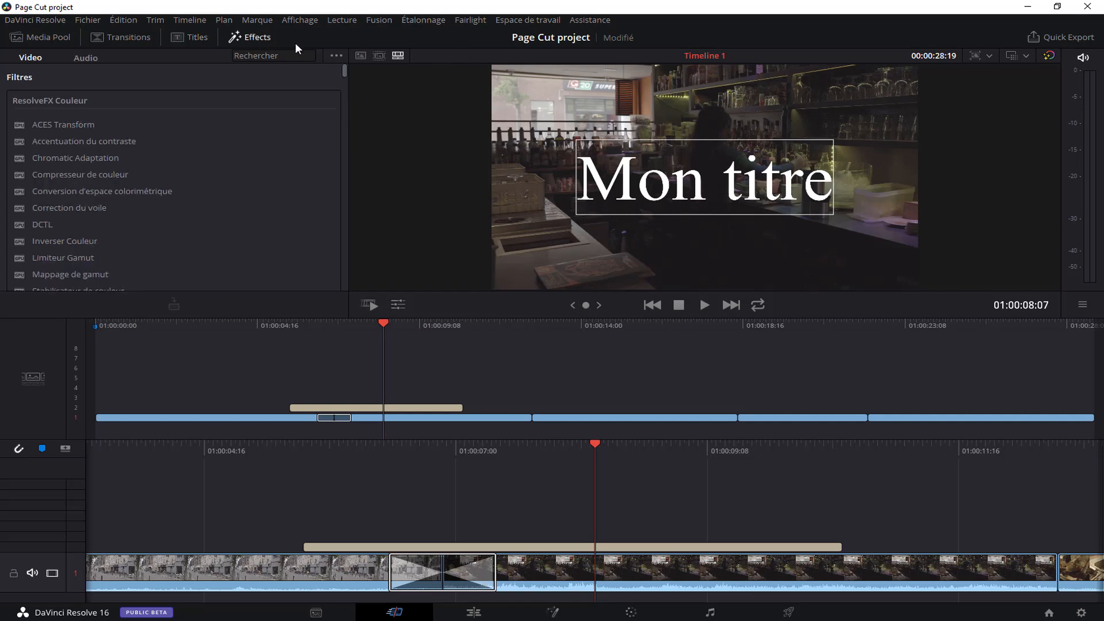
scroll(253, 144, down, 4)
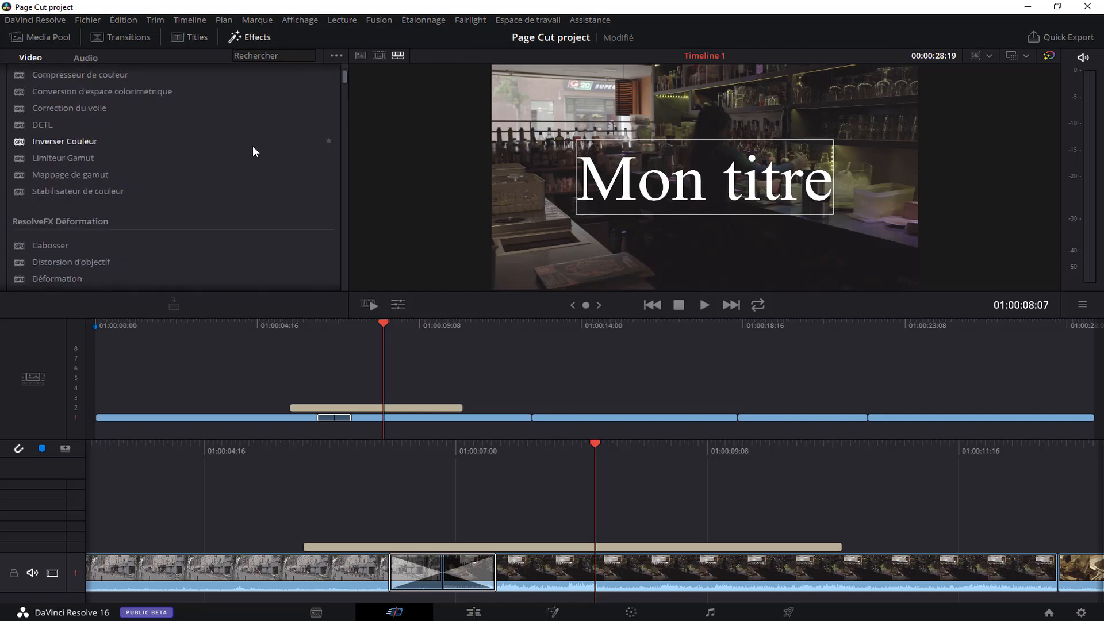
scroll(253, 148, down, 5)
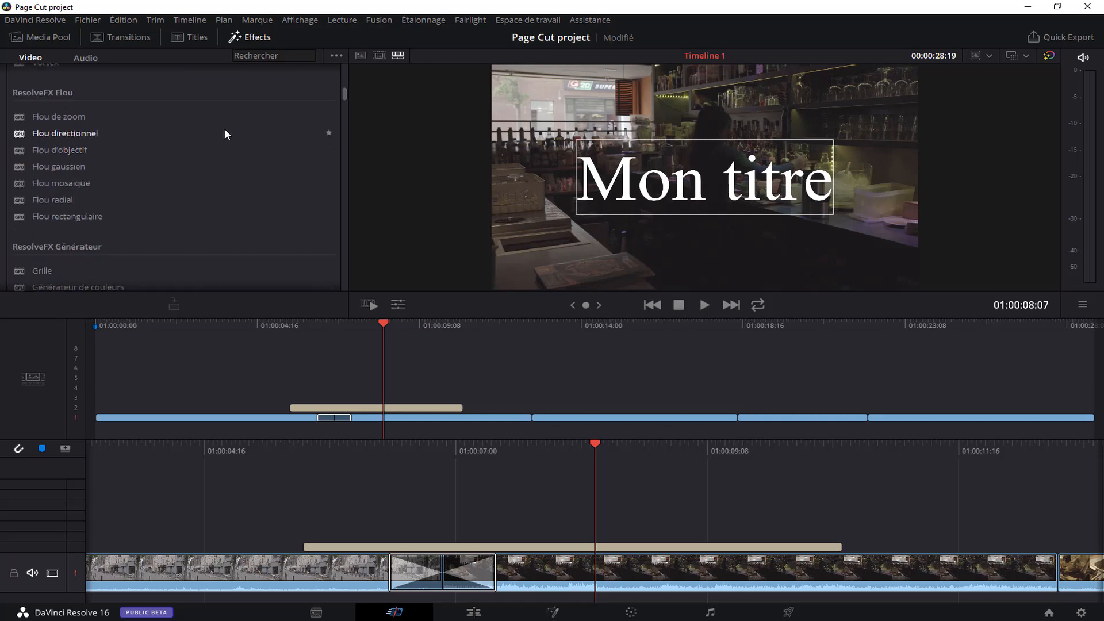
drag(73, 168, 406, 419)
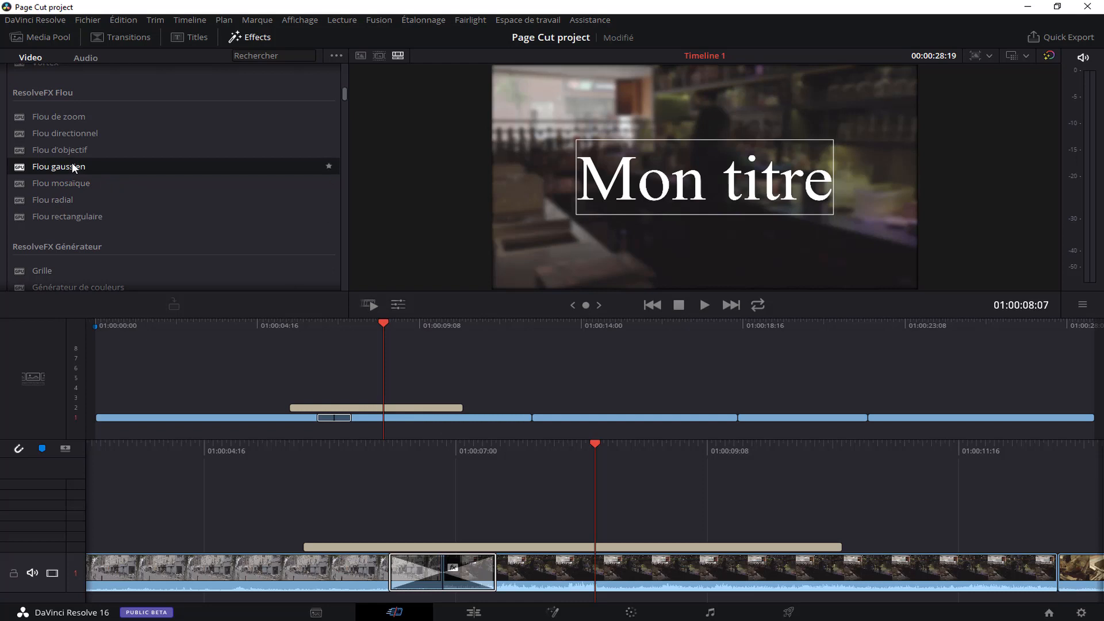
drag(72, 165, 40, 167)
Set the bar clip's Flou gaussien horizontal and vertical intensity to 0.382 on the Edit page and compare it with the Cut page
click(473, 612)
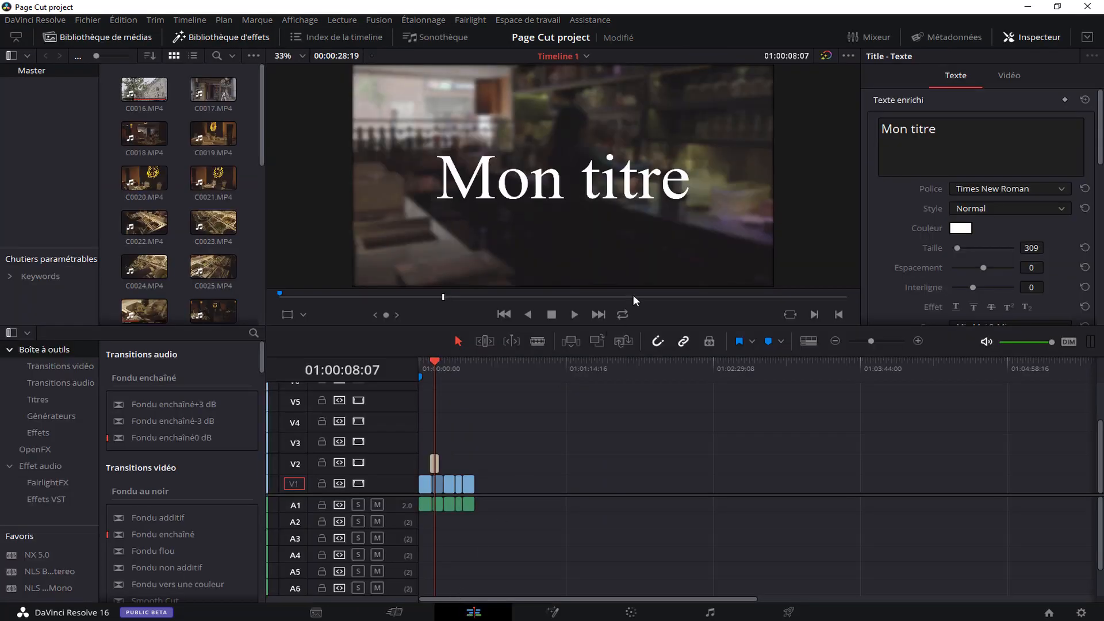
click(1011, 76)
click(968, 78)
click(437, 485)
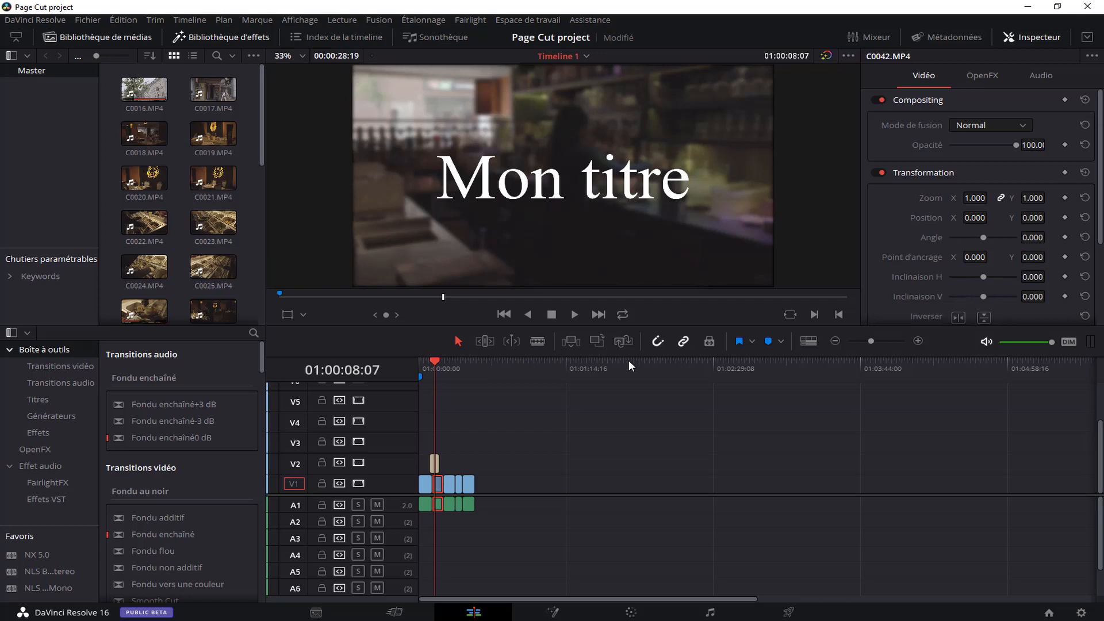
click(985, 76)
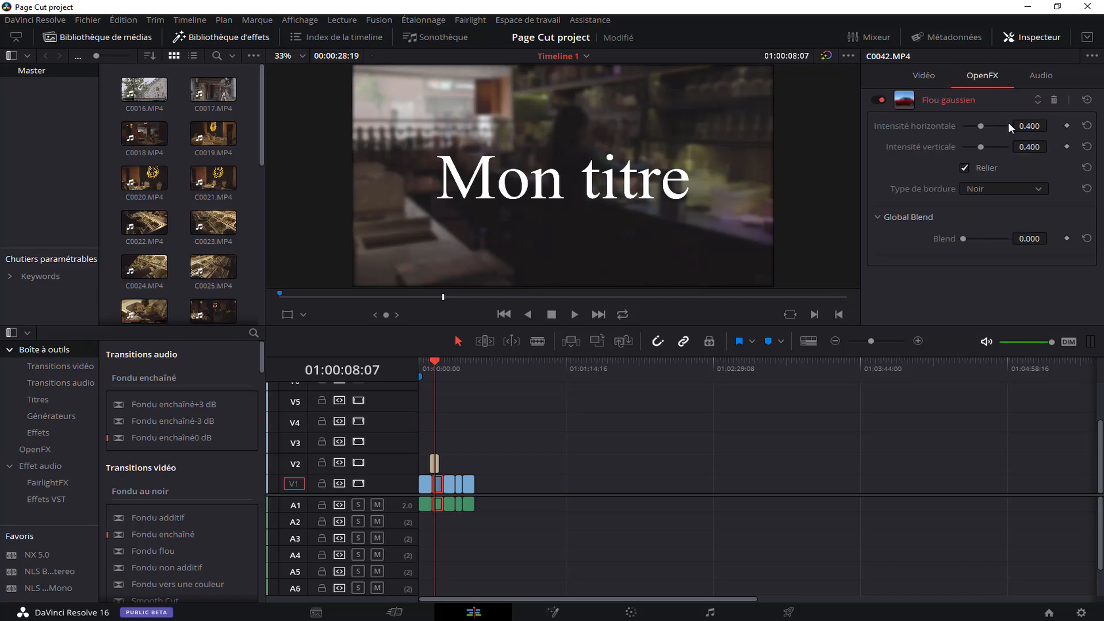
mouse_move(976, 126)
mouse_down()
mouse_move(996, 123)
mouse_move(980, 123)
mouse_up()
click(407, 613)
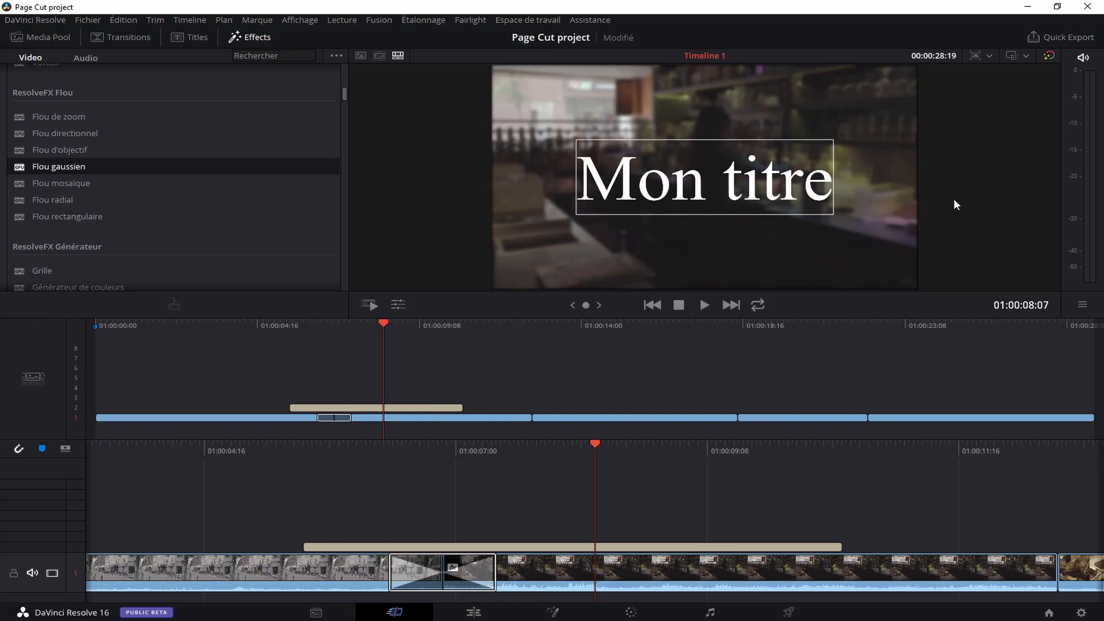
click(470, 611)
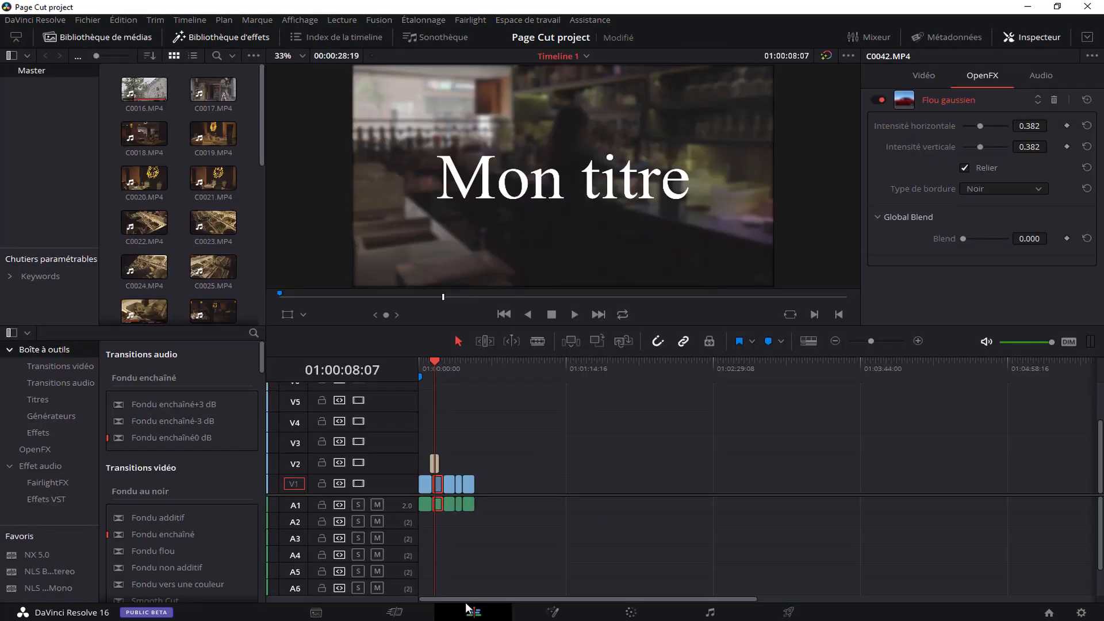